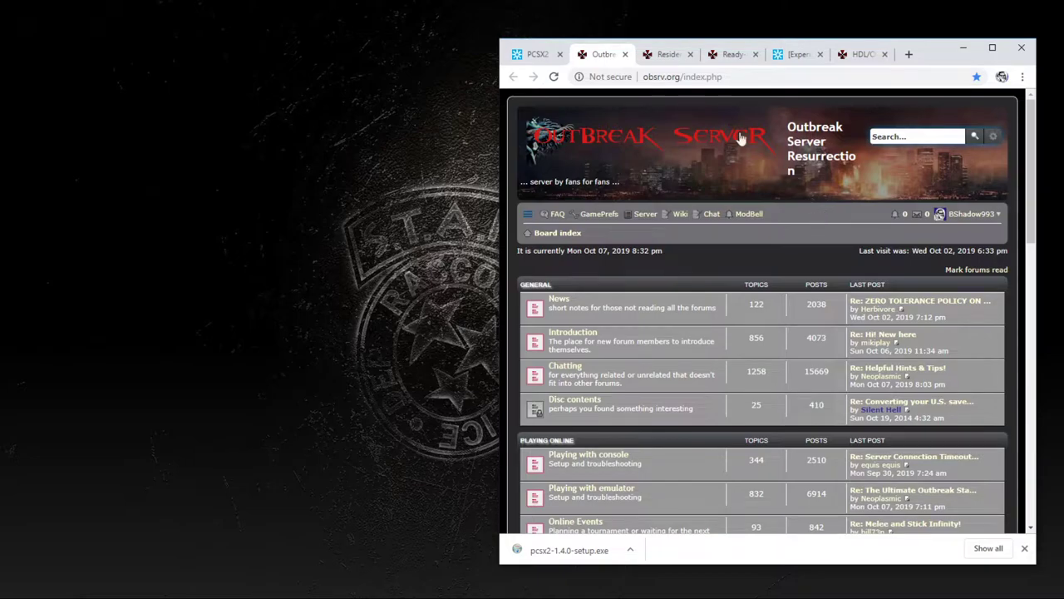
Switch to the Resident Evil Outbreak Translation Patch tab and scroll through the post
left_click(664, 55)
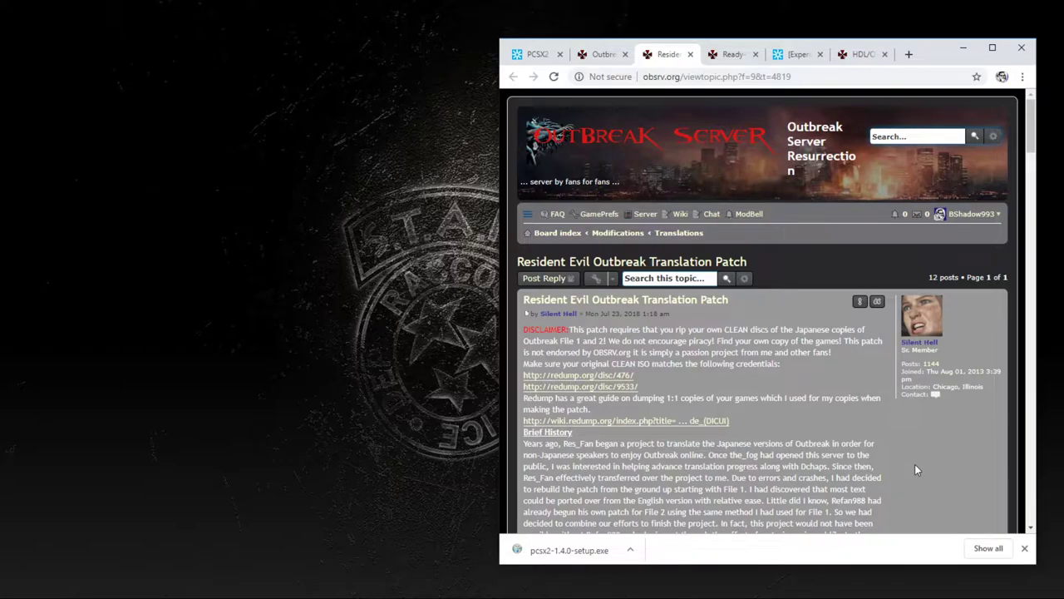
scroll(807, 411, "down", 3)
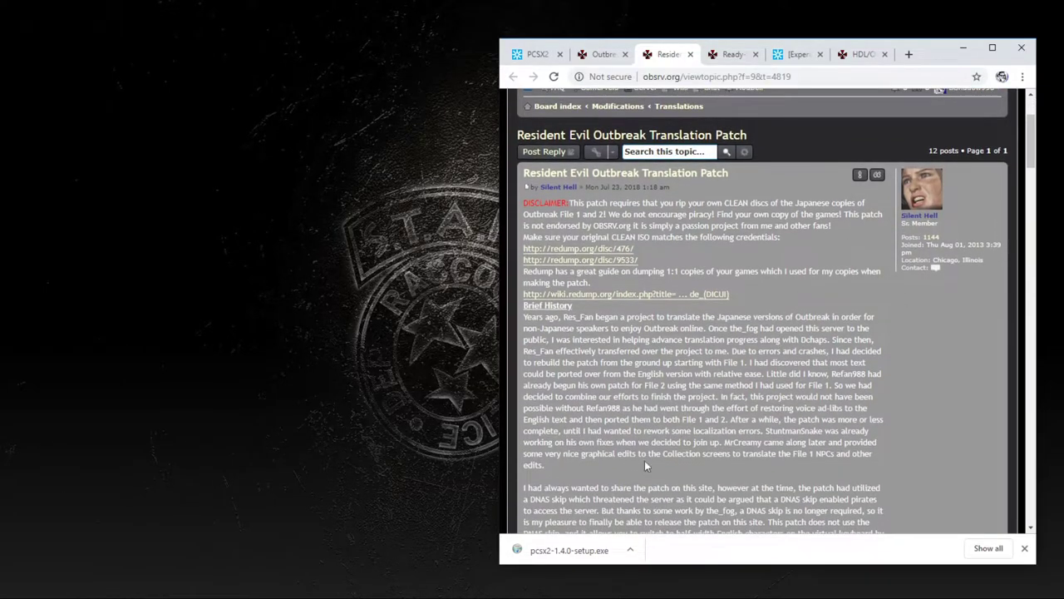
scroll(813, 316, "down", 6)
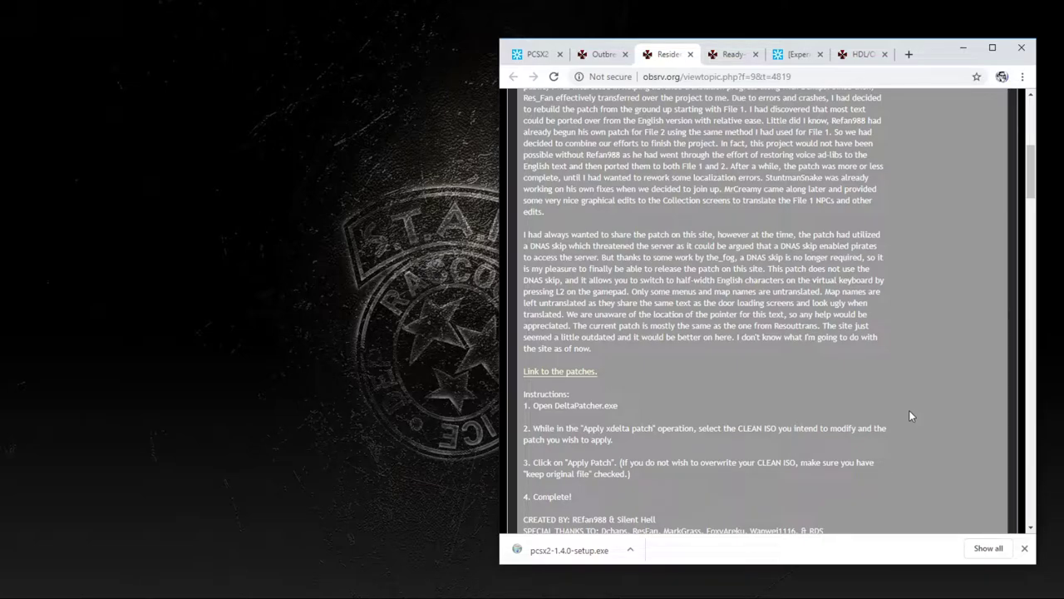
scroll(909, 409, "up", 5)
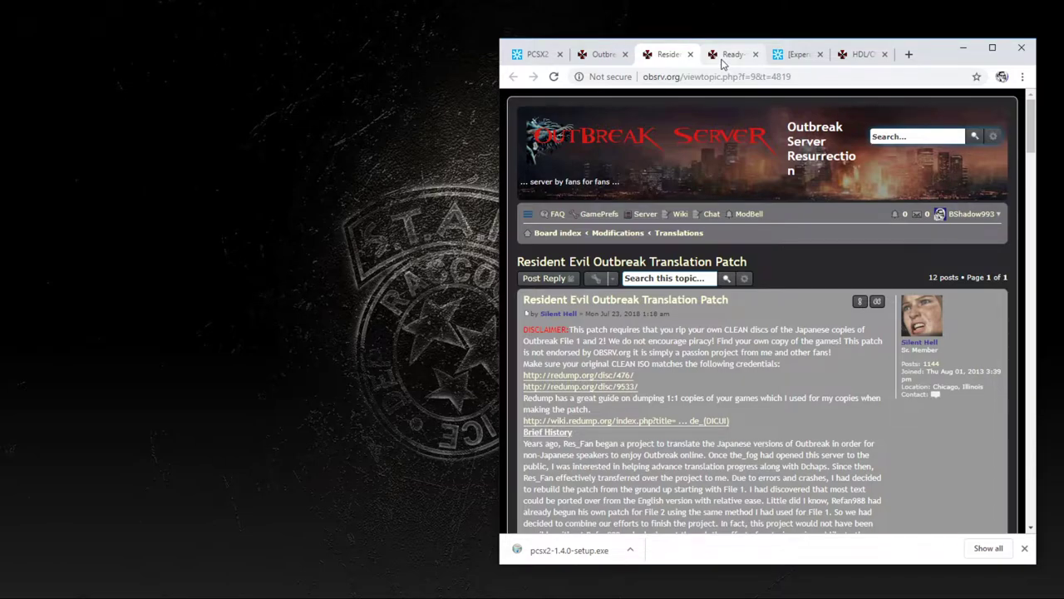
Read the Ready-to-go memcard setup instructions, then move to the Winsock DEV9 plugin thread
left_click(723, 57)
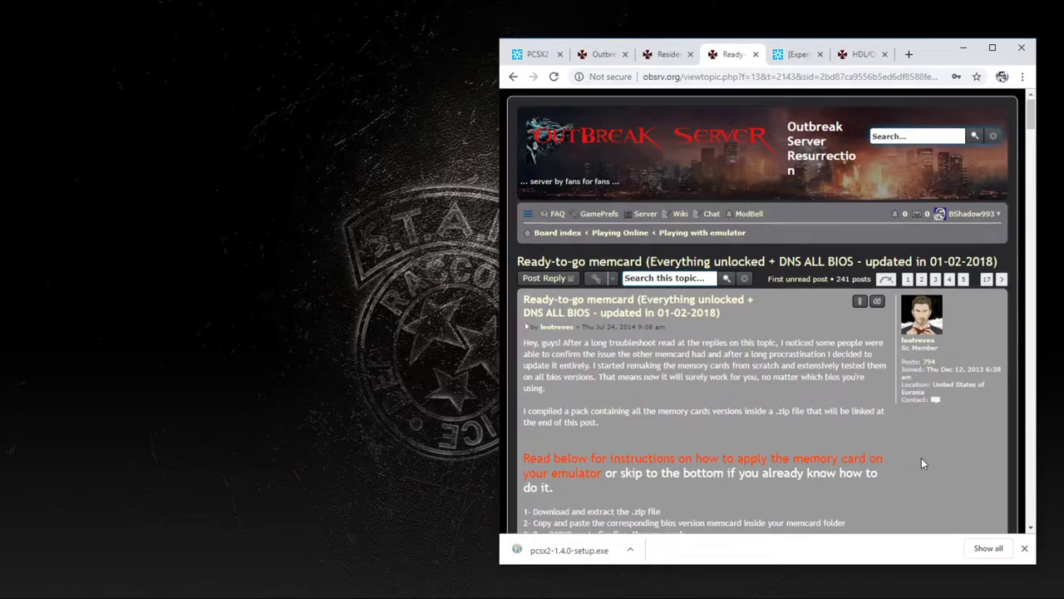
scroll(921, 463, "down", 2)
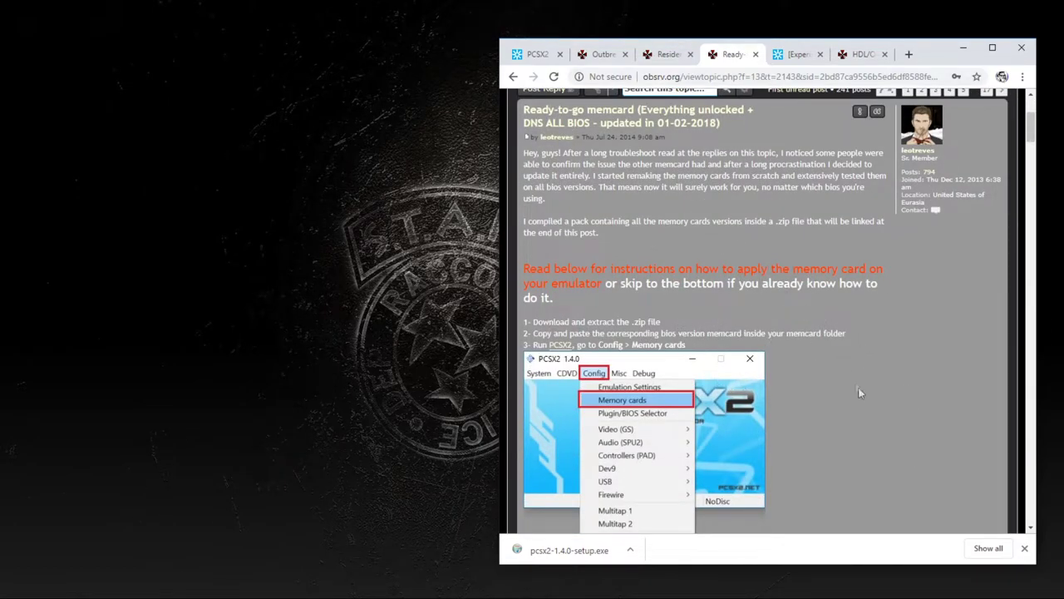
scroll(822, 316, "down", 3)
scroll(815, 334, "up", 1)
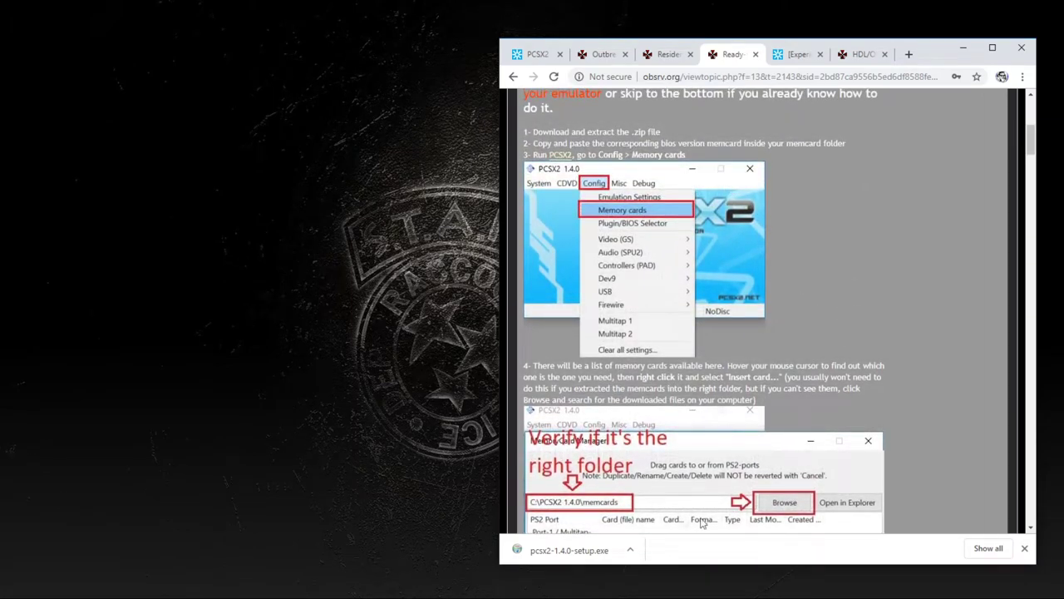
scroll(819, 336, "down", 3)
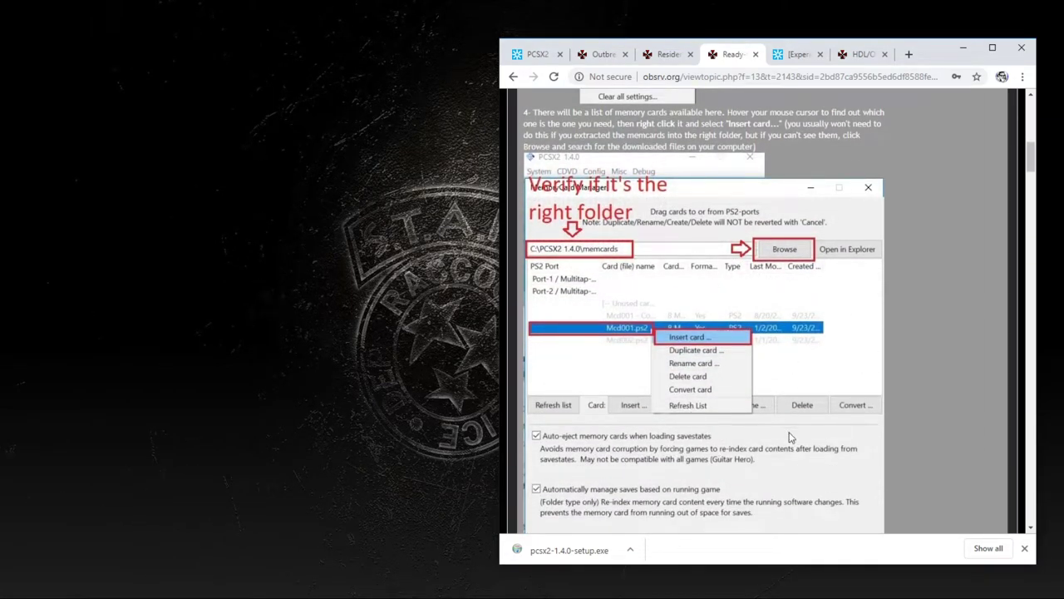
scroll(798, 428, "up", 10)
scroll(807, 419, "up", 1)
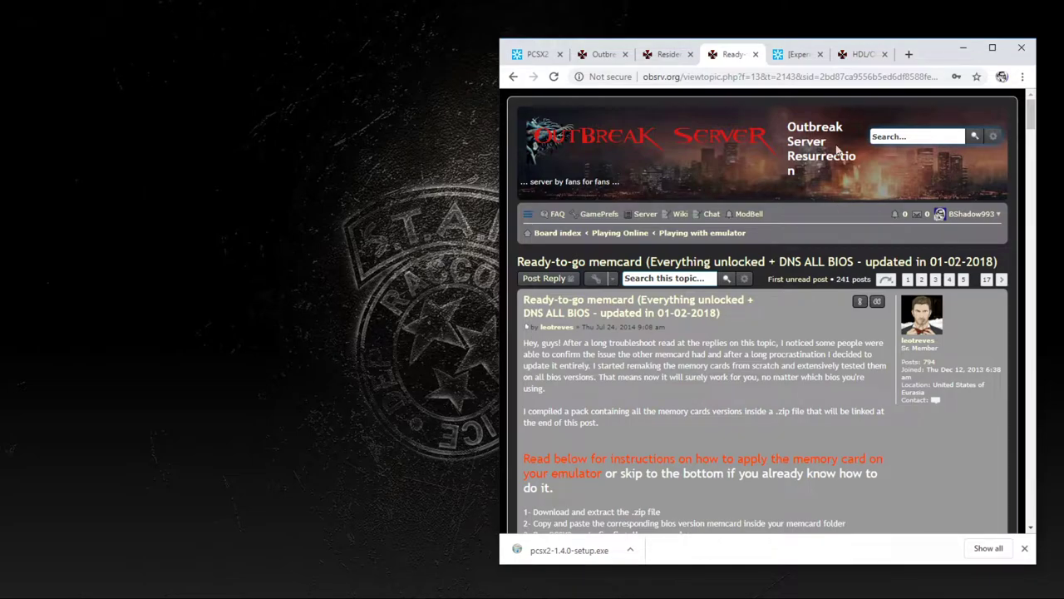
left_click(798, 54)
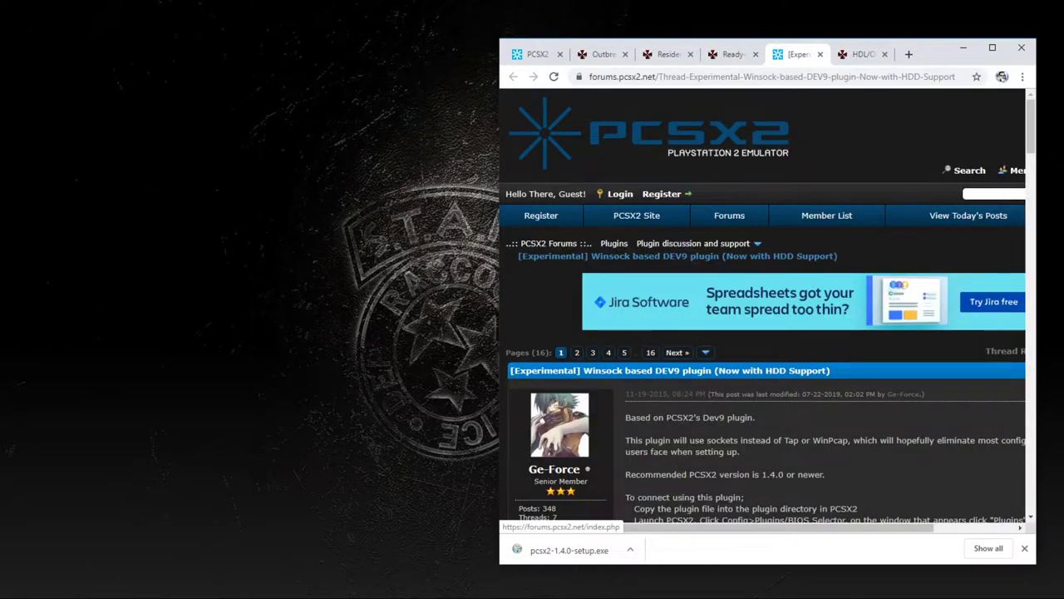
Scroll the Winsock DEV9 thread down to the attached CLR_DEV9.7z and CLR_DEV9_070.7z files
scroll(735, 429, "down", 1)
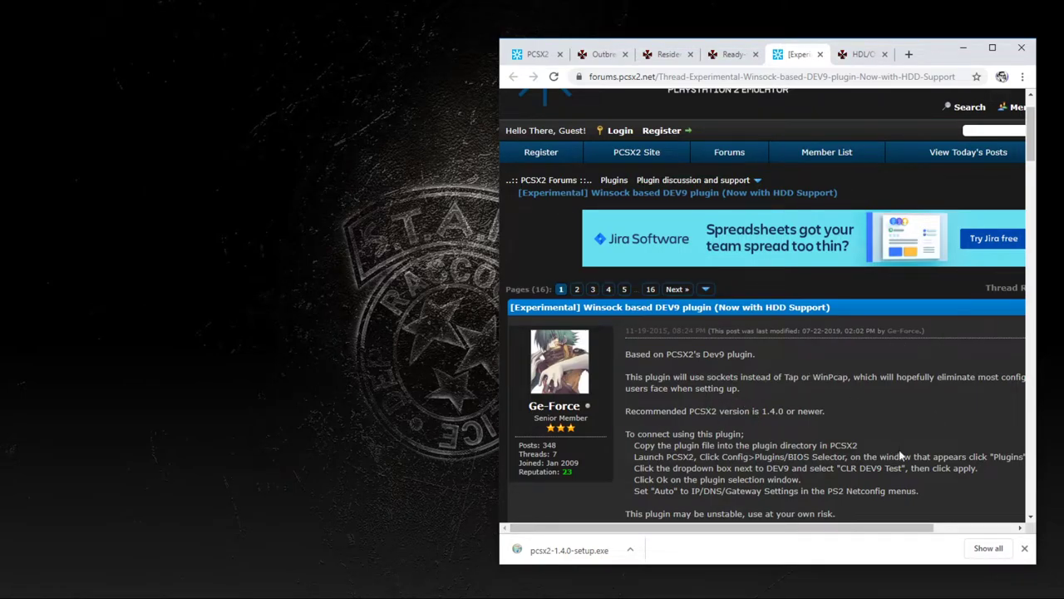
scroll(900, 432, "down", 2)
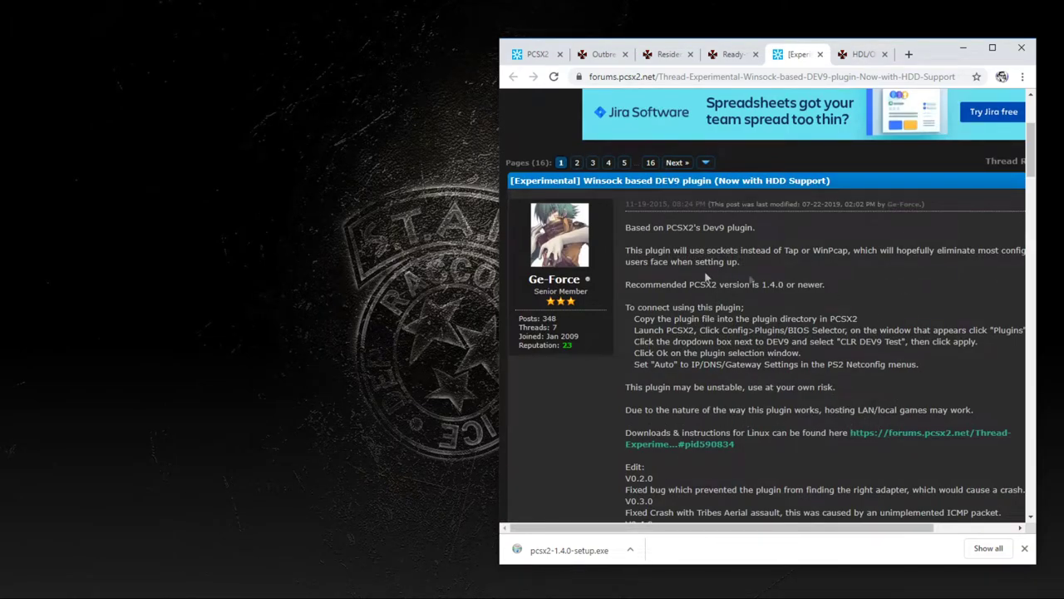
scroll(619, 414, "down", 15)
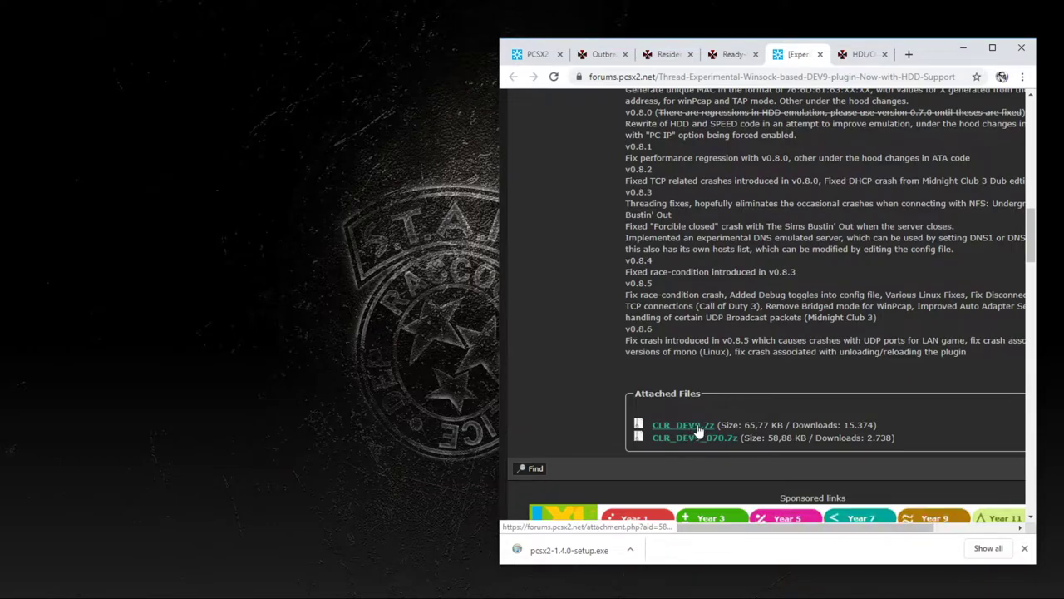
scroll(698, 430, "up", 15)
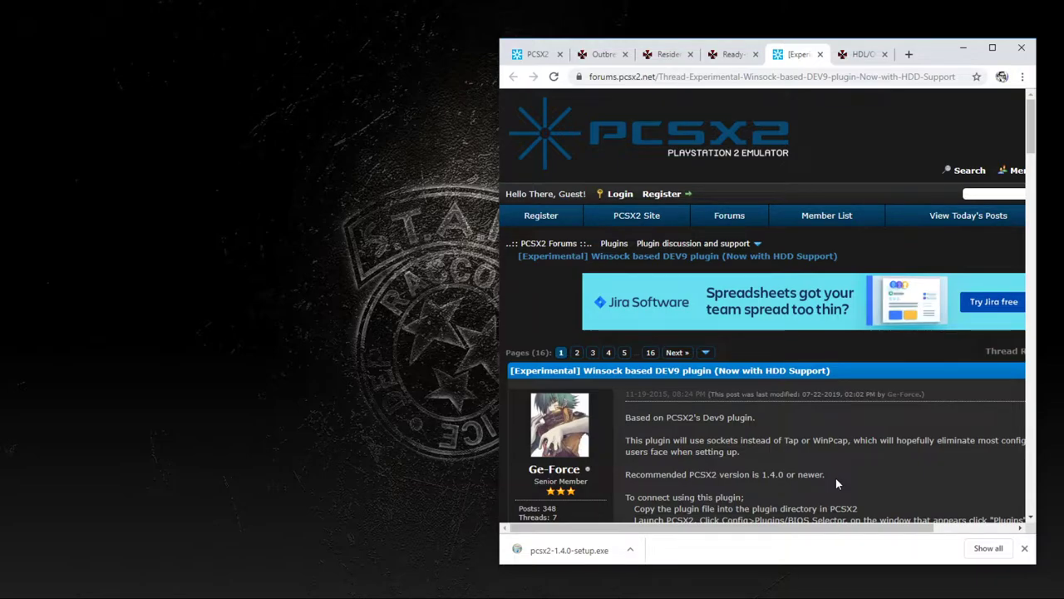
Launch the PCSX2 1.4.0 installer and turn off Start Menu shortcuts
left_click(596, 553)
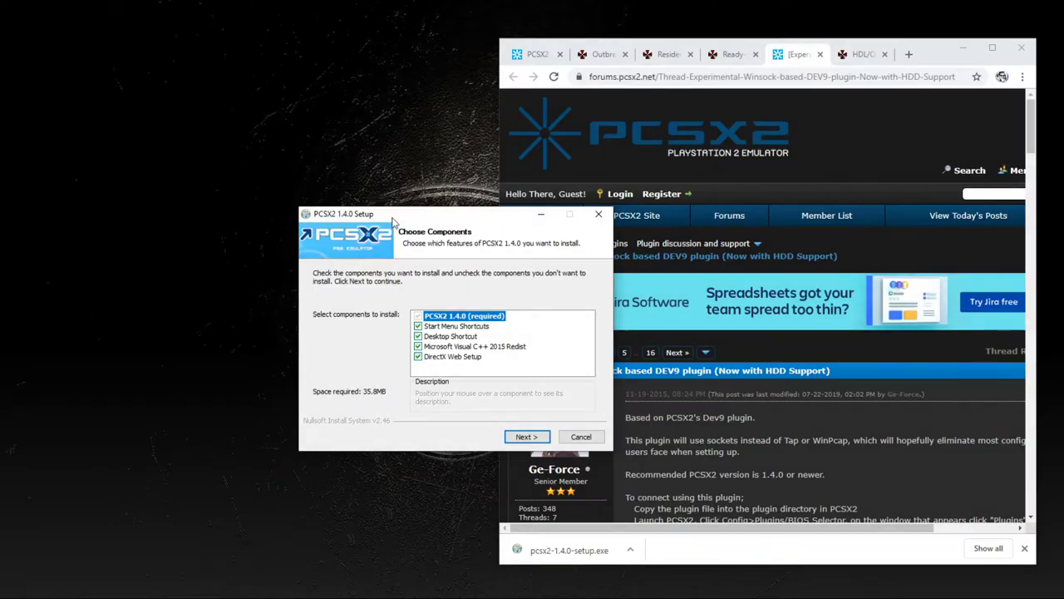
left_click_drag(381, 209, 249, 166)
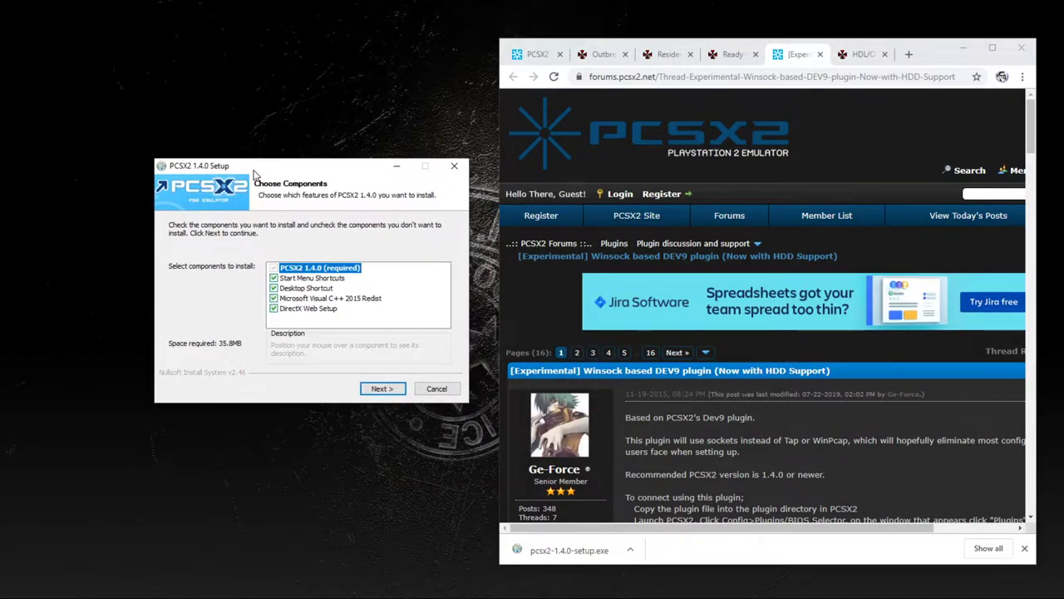
left_click(316, 278)
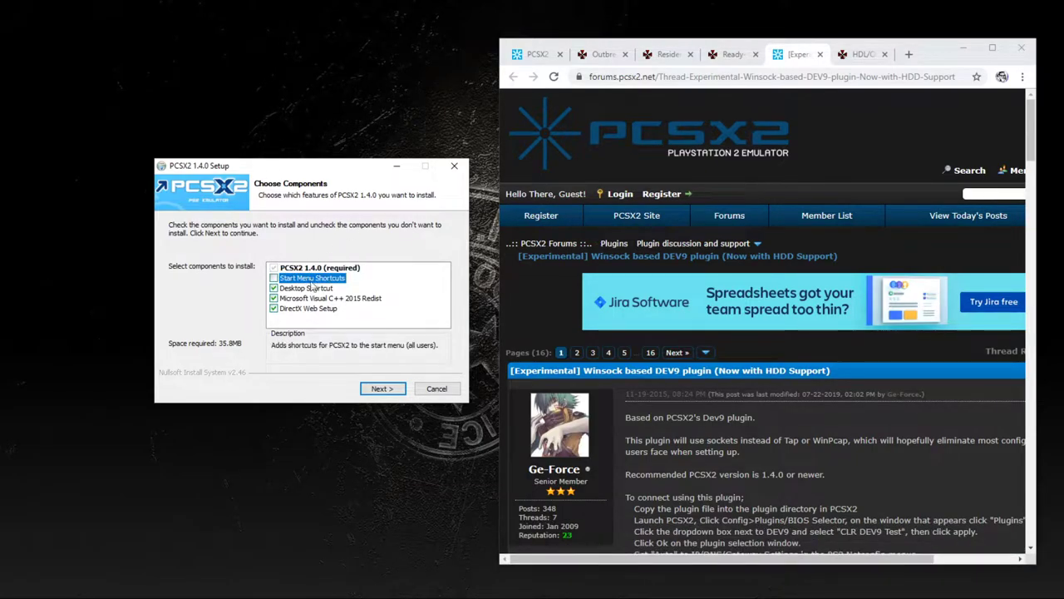
left_click(381, 388)
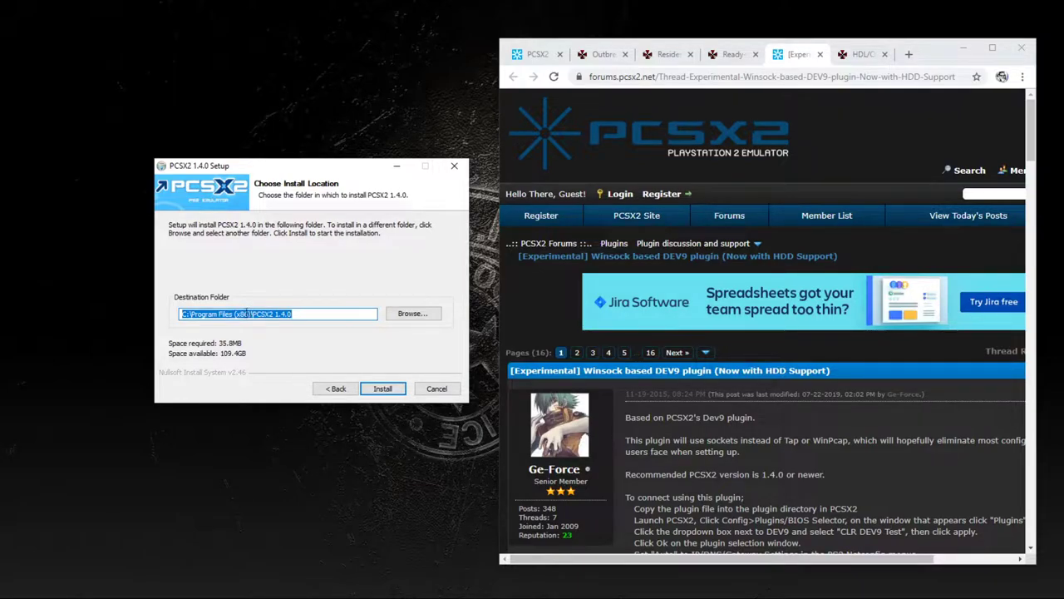
Set the install folder to Documents\Emulators\PS2 REOB Only and install PCSX2 1.4.0
left_click(422, 316)
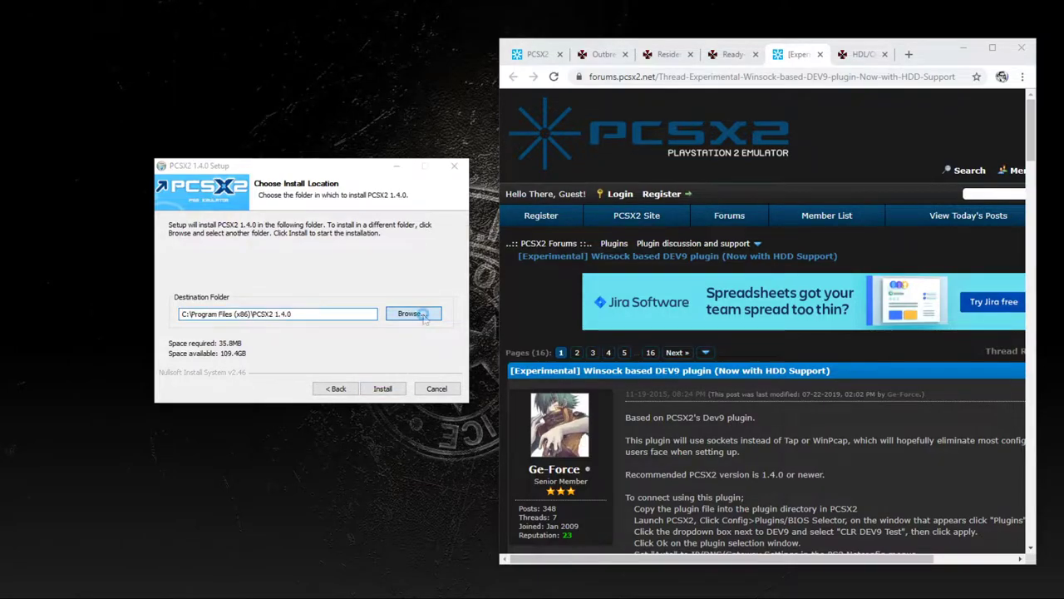
left_click(370, 313)
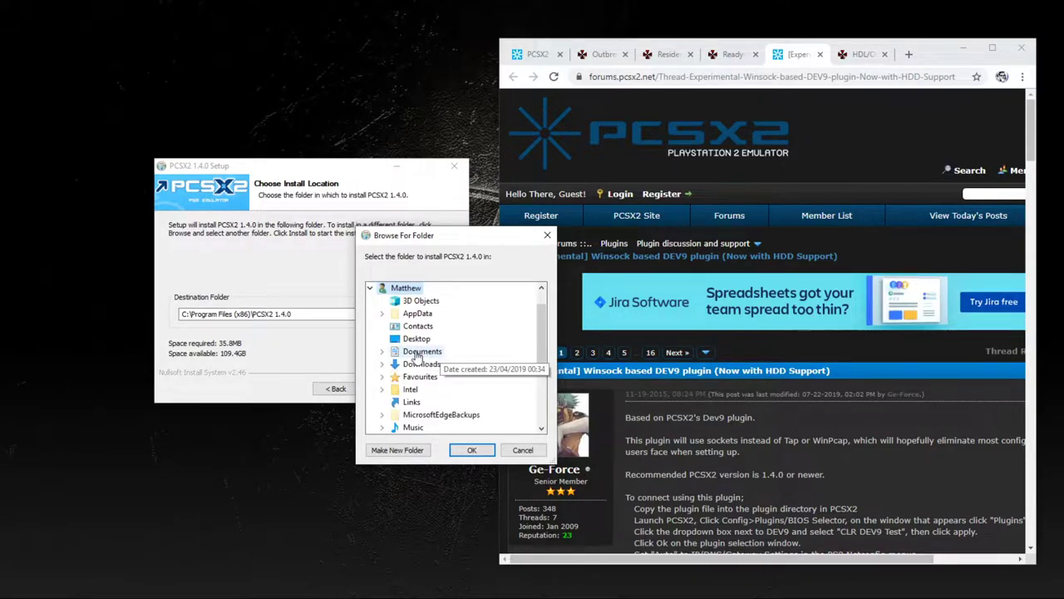
left_click(383, 353)
scroll(383, 355, "down", 3)
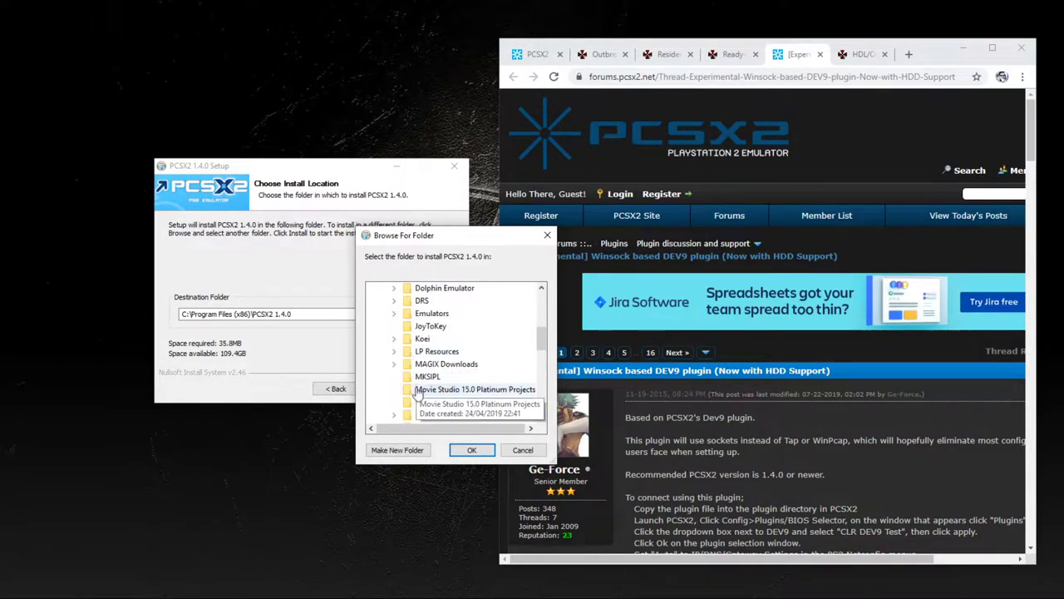
left_click(394, 319)
left_click(406, 313)
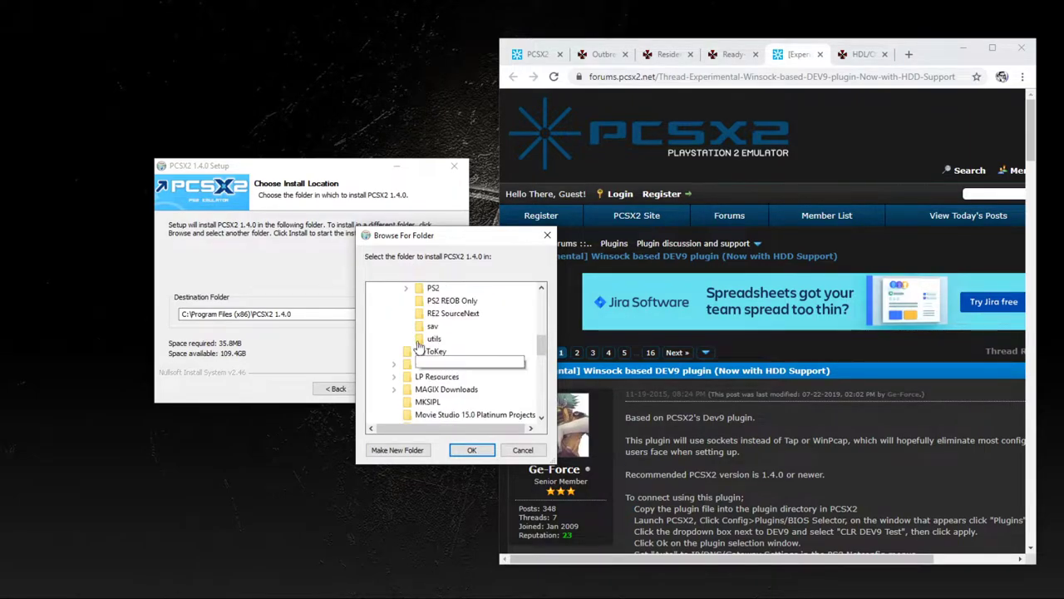
scroll(440, 328, "up", 1)
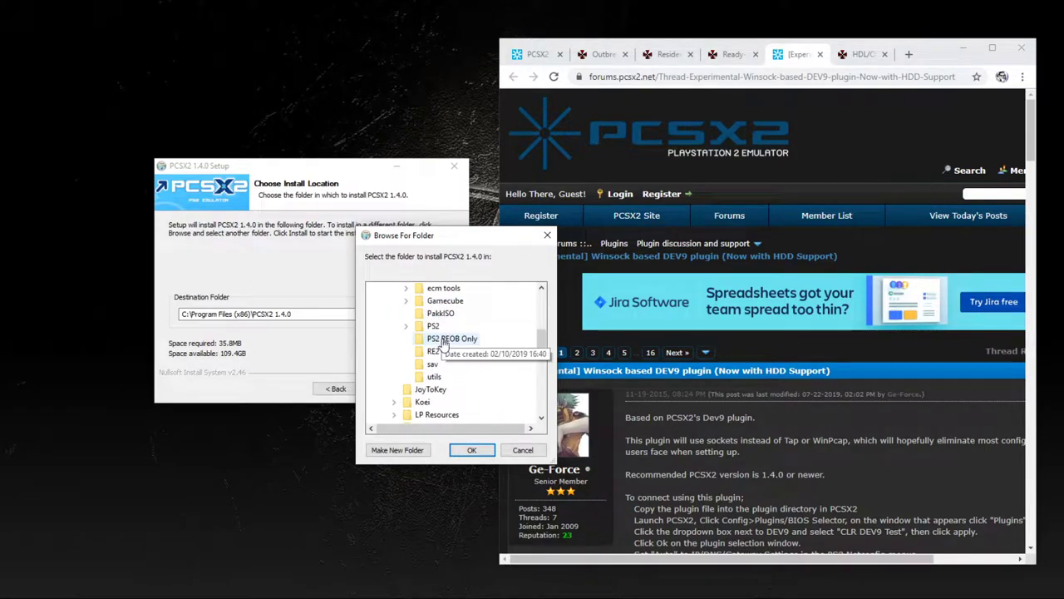
left_click(443, 340)
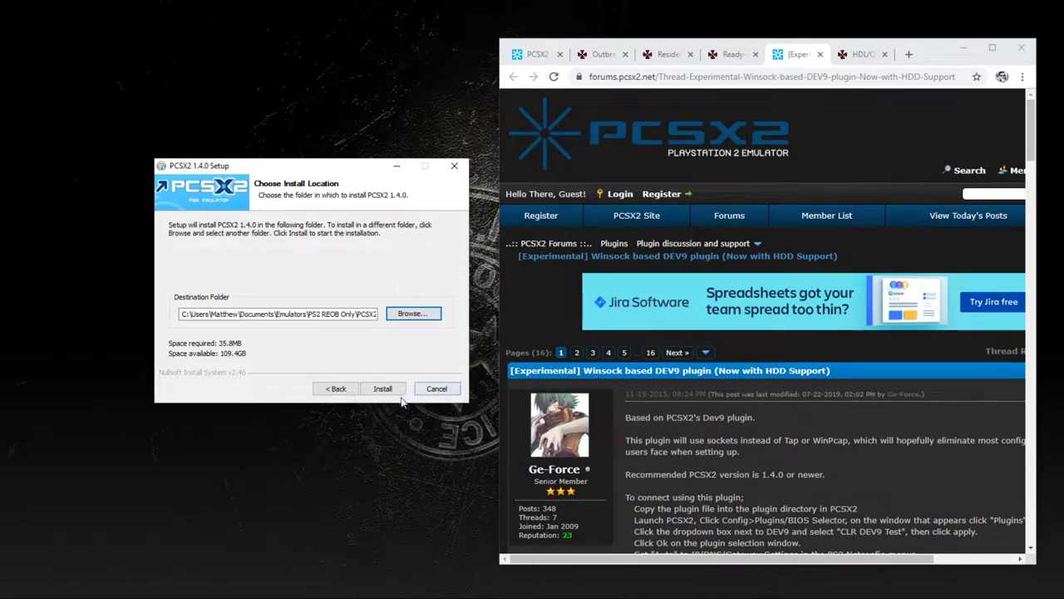
left_click(382, 389)
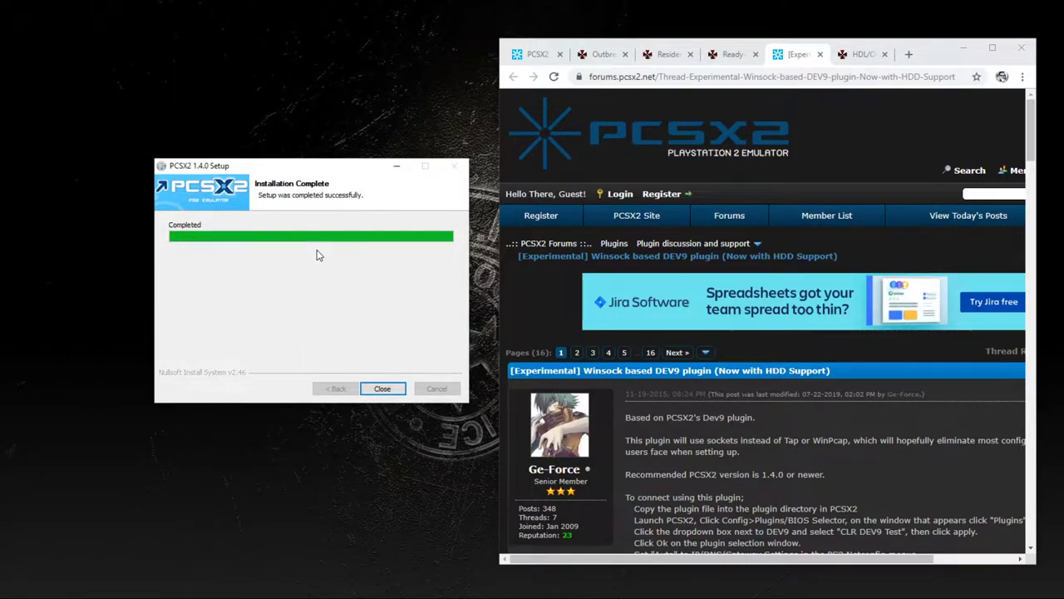
Close the installer, open PS2 REOB Only\PCSX2 1.4.0 in Explorer, and launch pcsx2
left_click(389, 388)
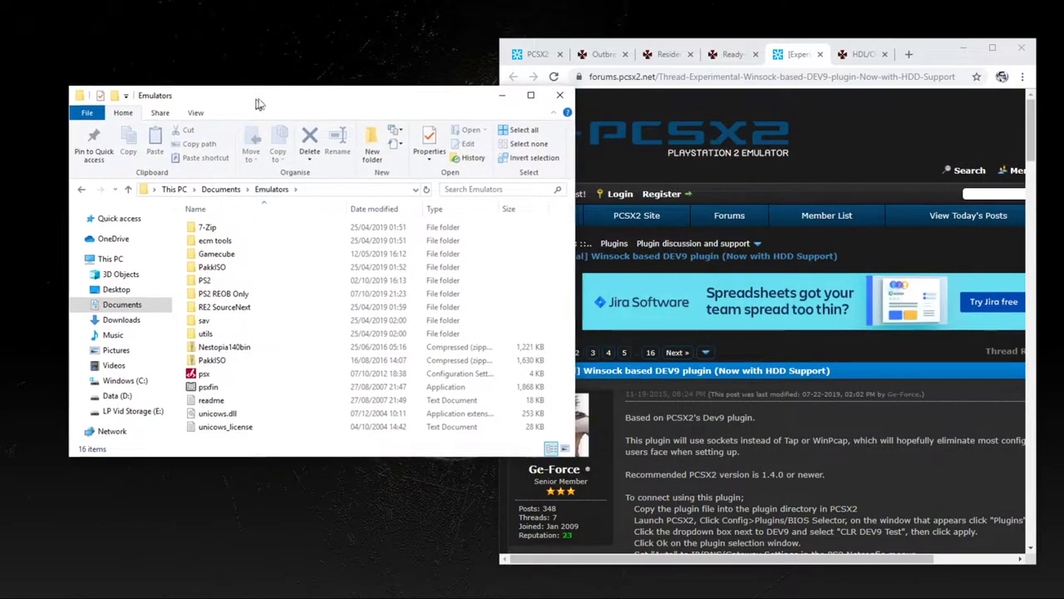
double_click(229, 292)
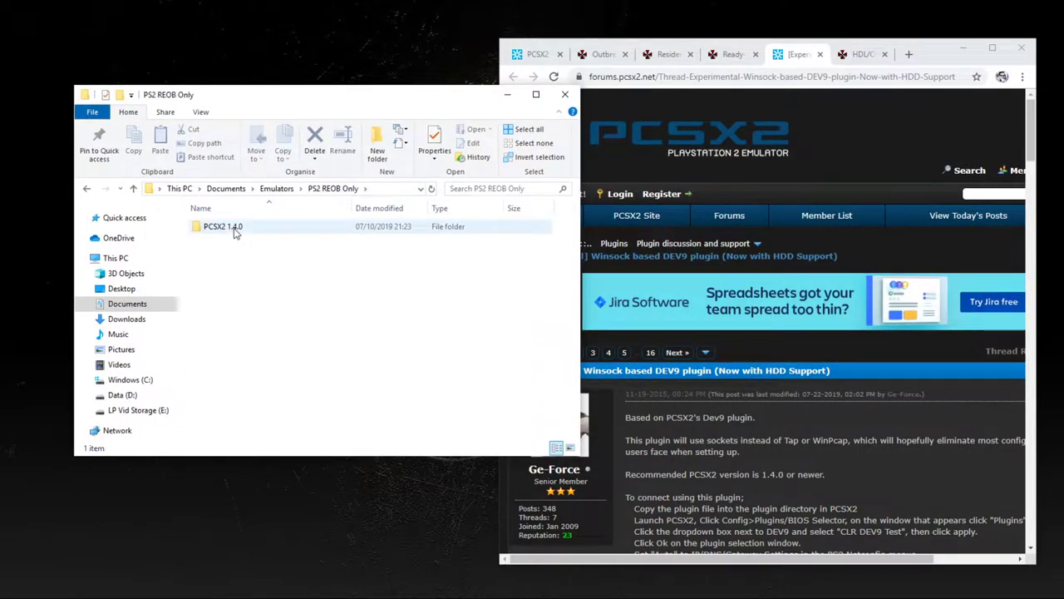
double_click(234, 230)
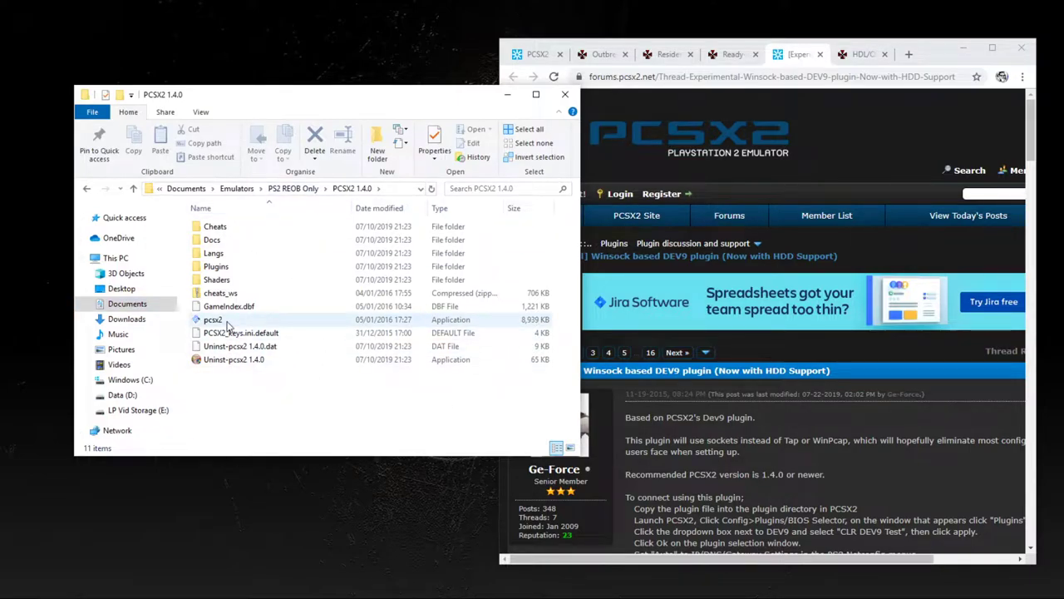
double_click(286, 325)
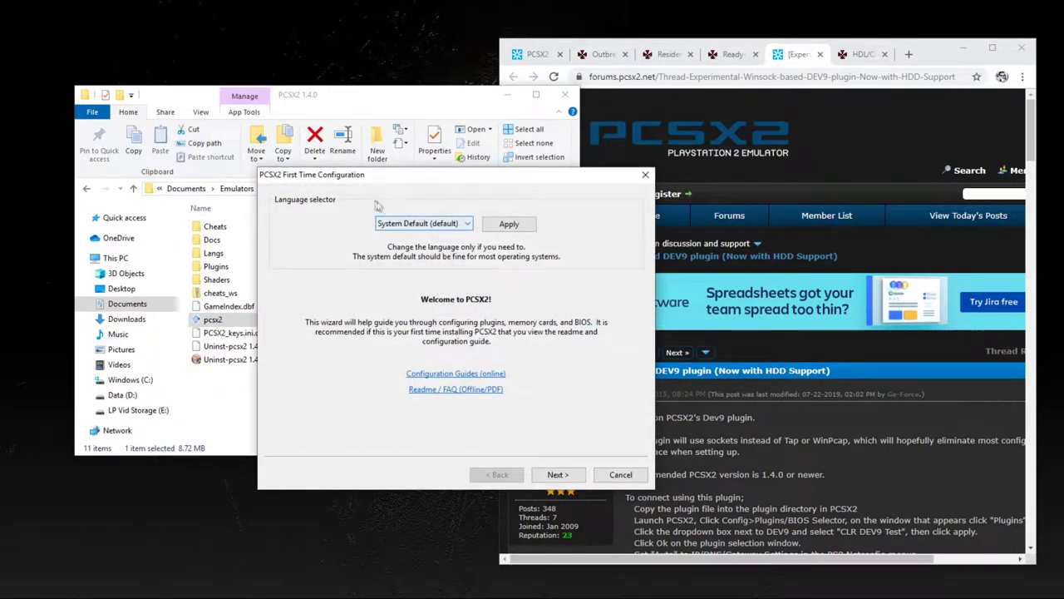
Keep English (U.S.) as the interface language, pass the welcome page, and import existing settings
left_click(424, 225)
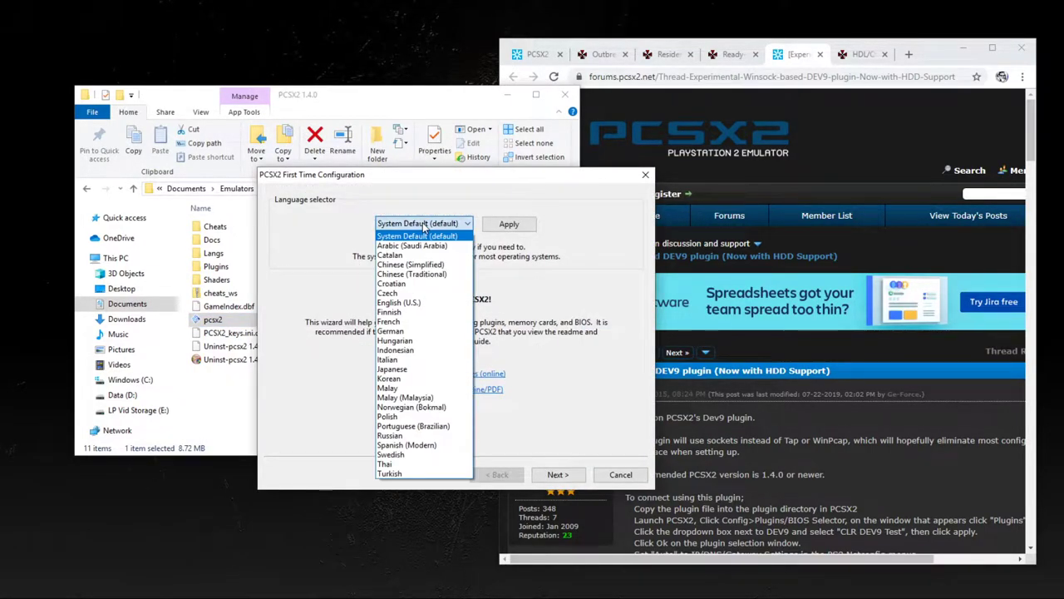
left_click(416, 304)
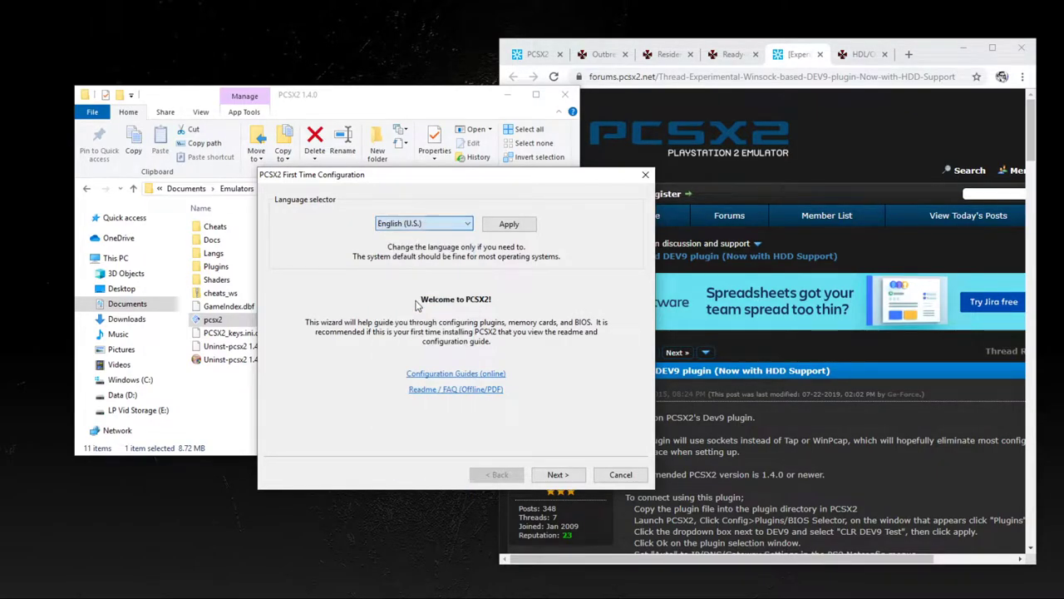
left_click(524, 230)
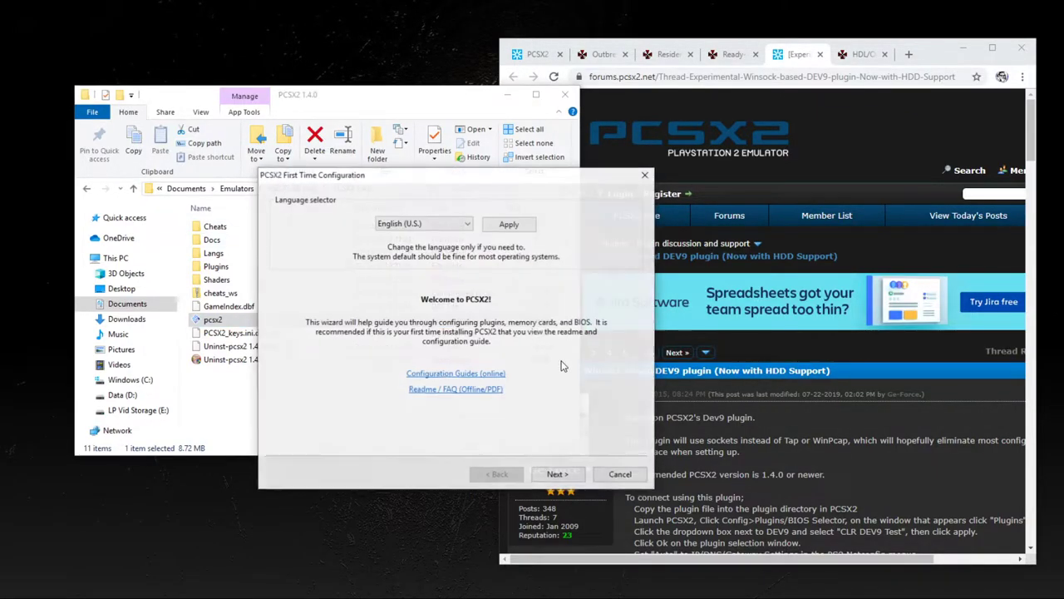
left_click(556, 475)
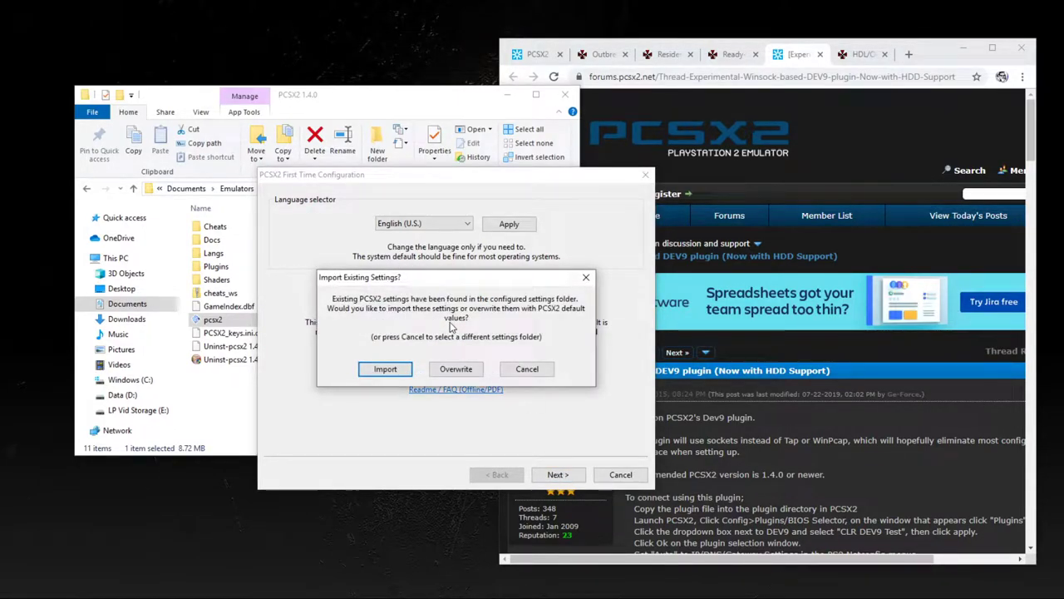
left_click(389, 373)
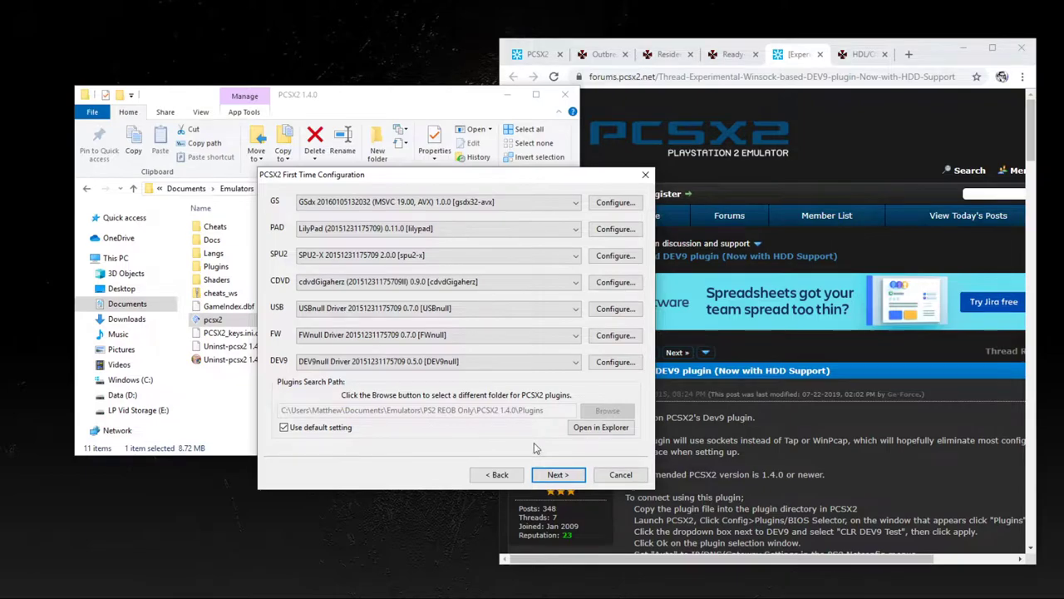
Reach the wizard's BIOS page and open the empty Documents\PCSX2\bios folder in Explorer
left_click(559, 475)
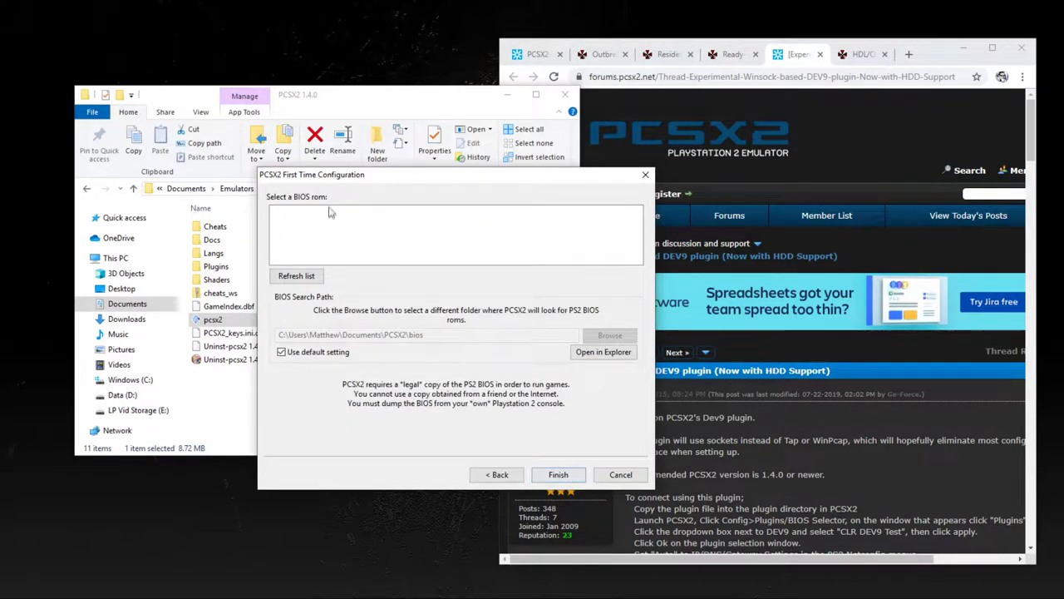
left_click_drag(363, 174, 186, 234)
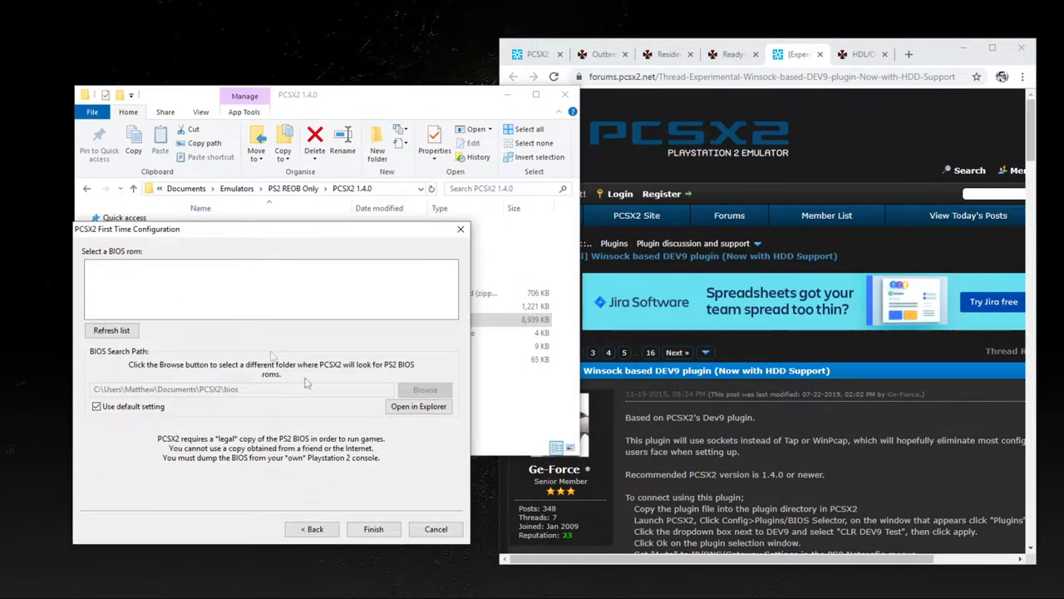
left_click(426, 411)
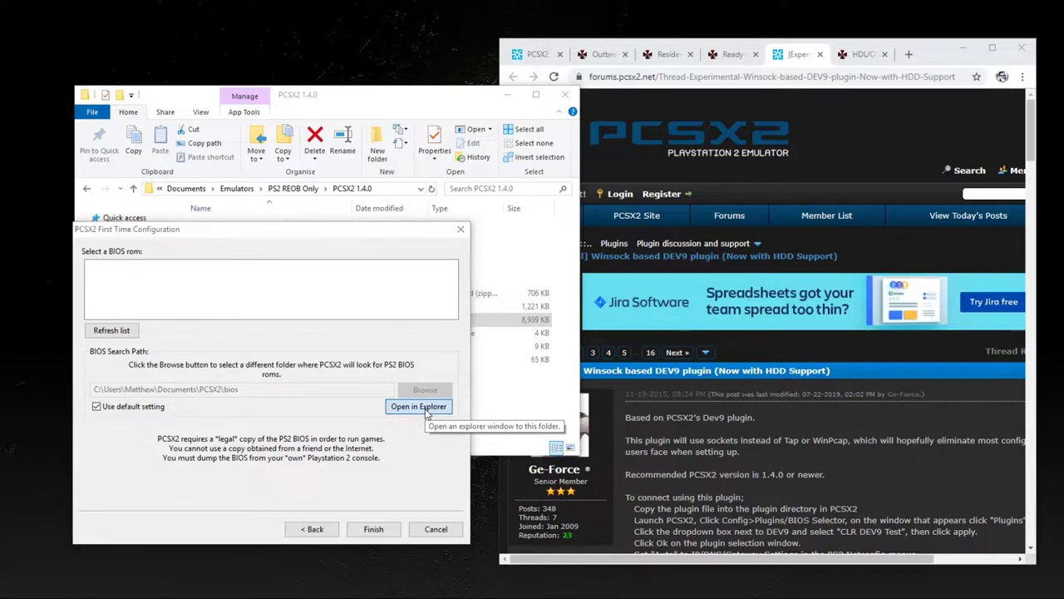
left_click_drag(390, 117, 466, 49)
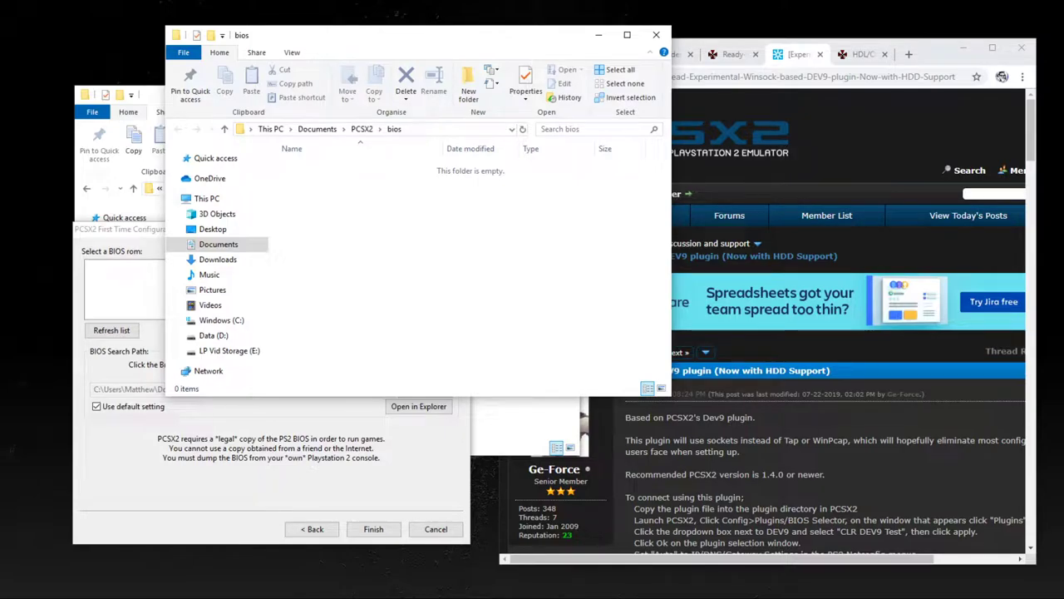
Paste the three PS2 BIOS v2.20 files into the Documents\PCSX2\bios folder
left_click(387, 190)
right_click(374, 191)
left_click(407, 280)
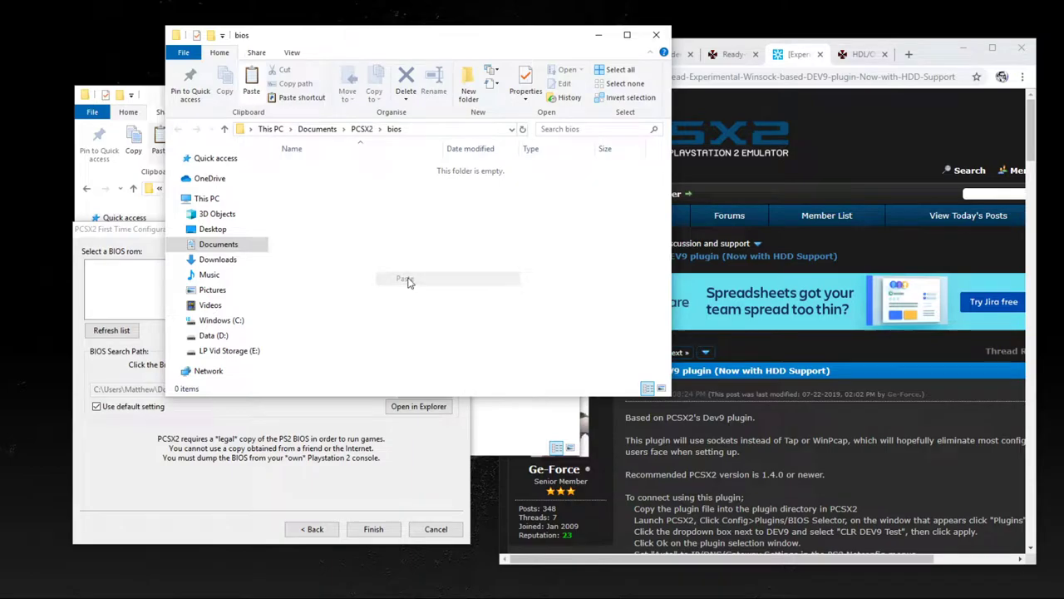
left_click(407, 248)
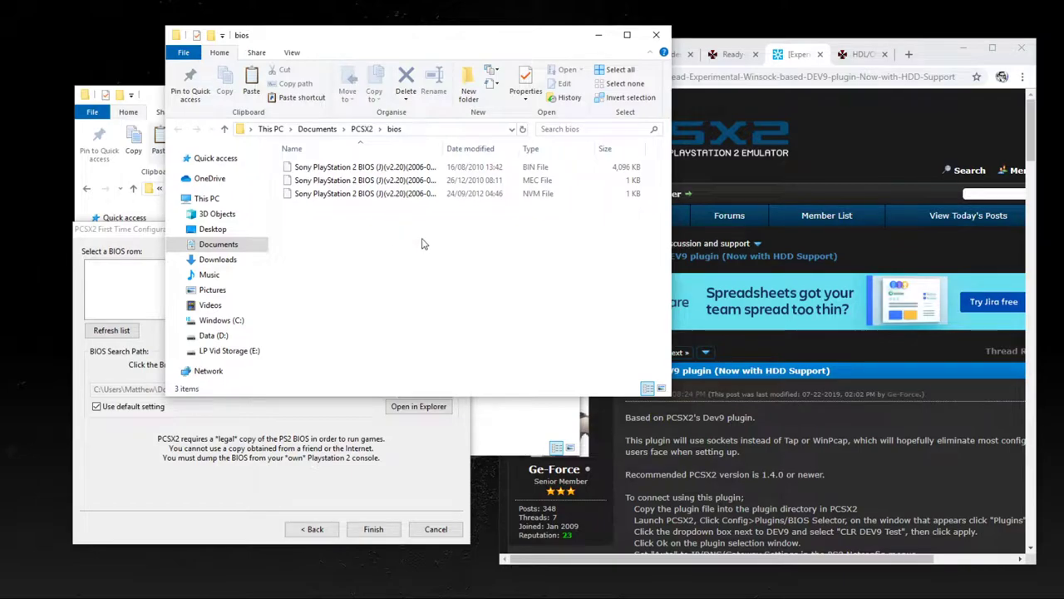
left_click_drag(376, 45, 732, 305)
Refresh the BIOS list, select Japan v02.20(05/09/2006), and finish the first-time setup
left_click(257, 424)
left_click(125, 330)
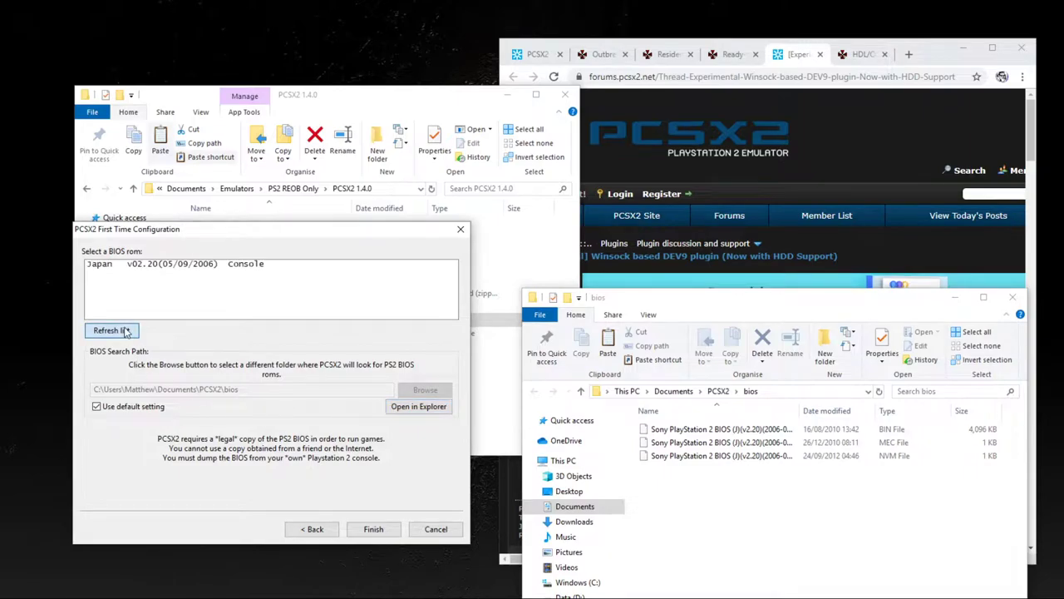
left_click(213, 266)
key("Return")
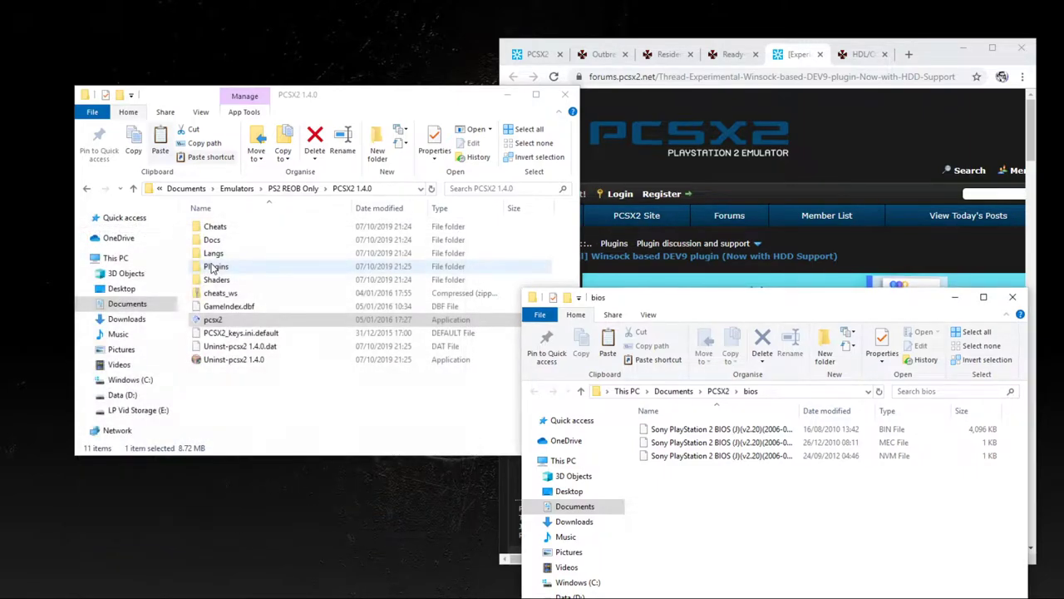
Minimize the bios folder window and shift the PCSX2 main window slightly left
left_click(770, 303)
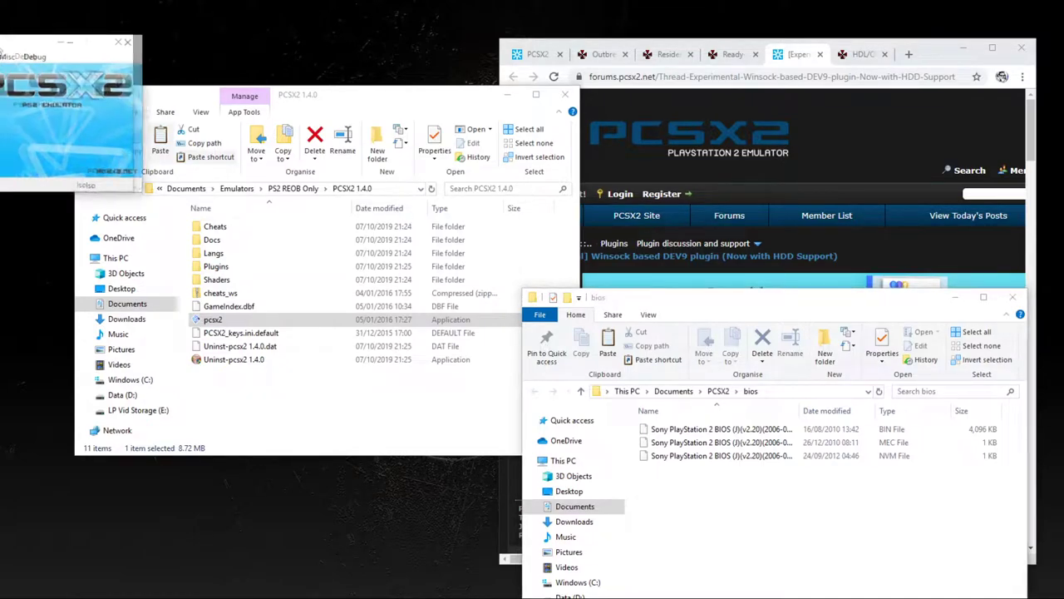
left_click(956, 301)
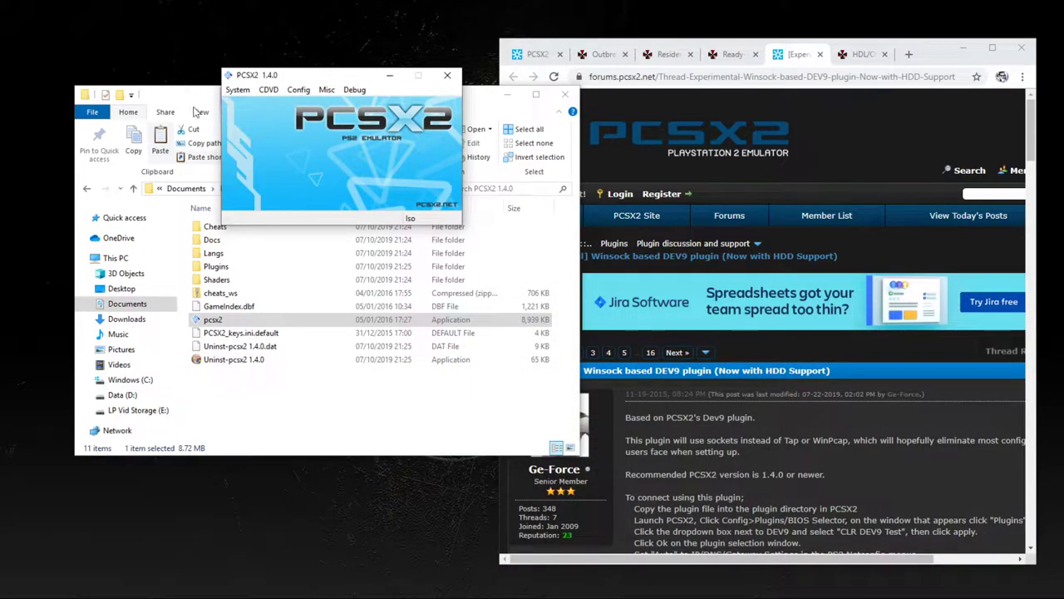
left_click_drag(297, 77, 203, 79)
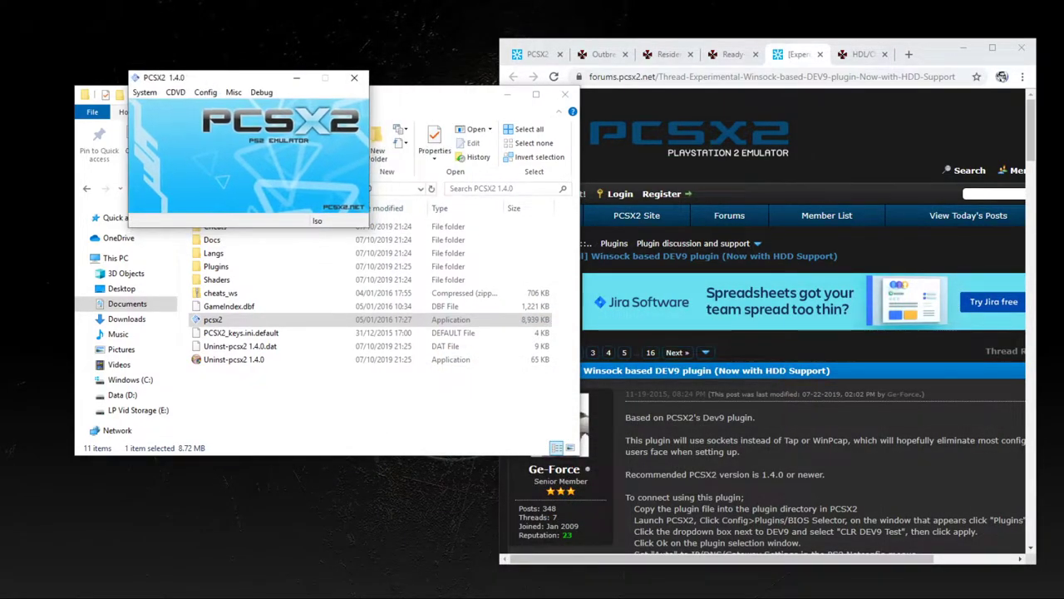
In Config > Plugin/BIOS Selector, confirm the DEV9 list offers only DEV9null Driver
left_click(206, 93)
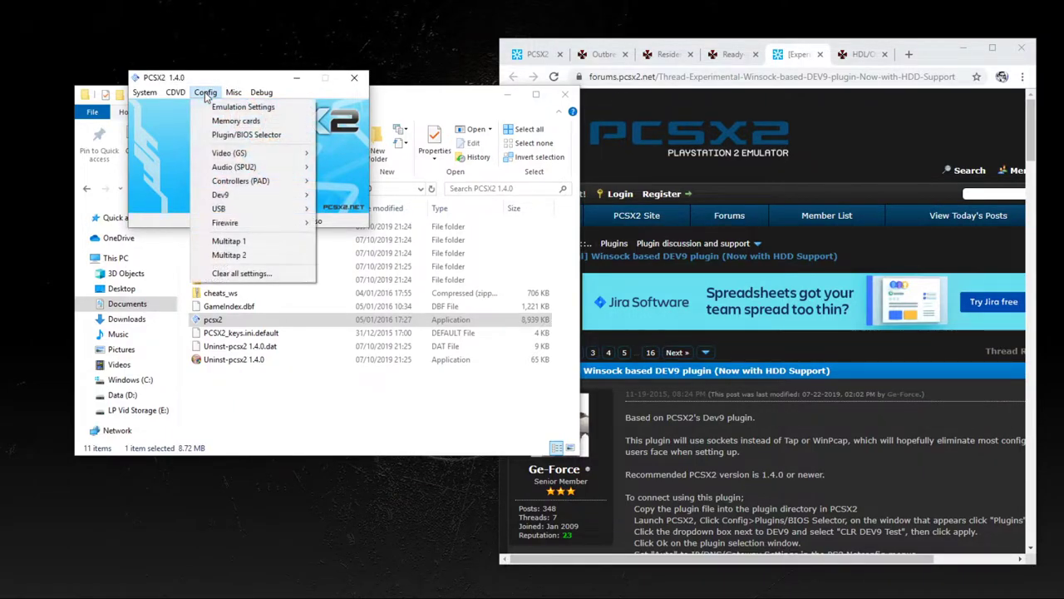
left_click(237, 136)
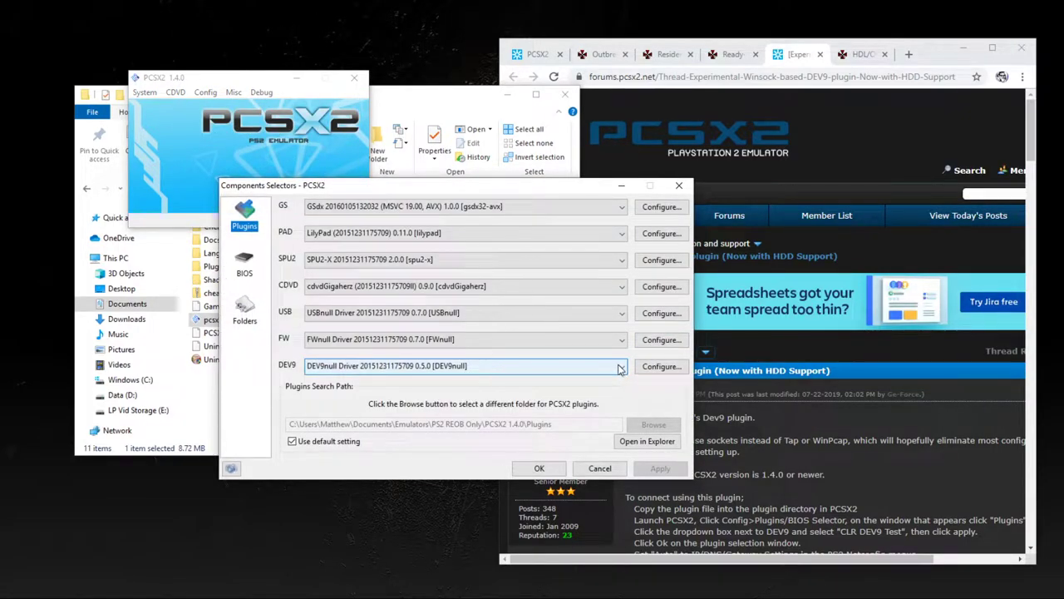
left_click(618, 368)
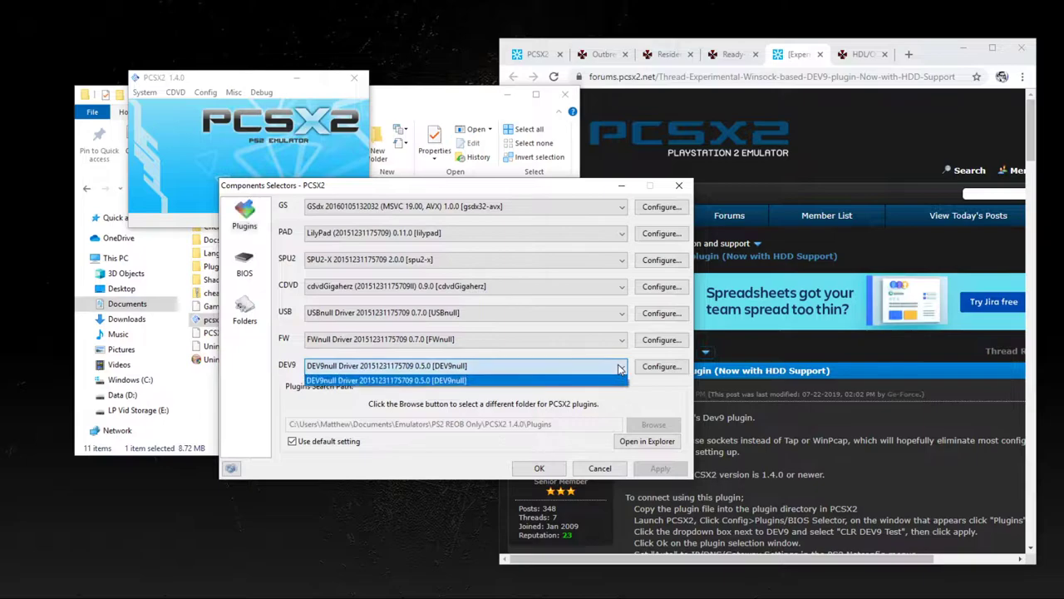
left_click(623, 368)
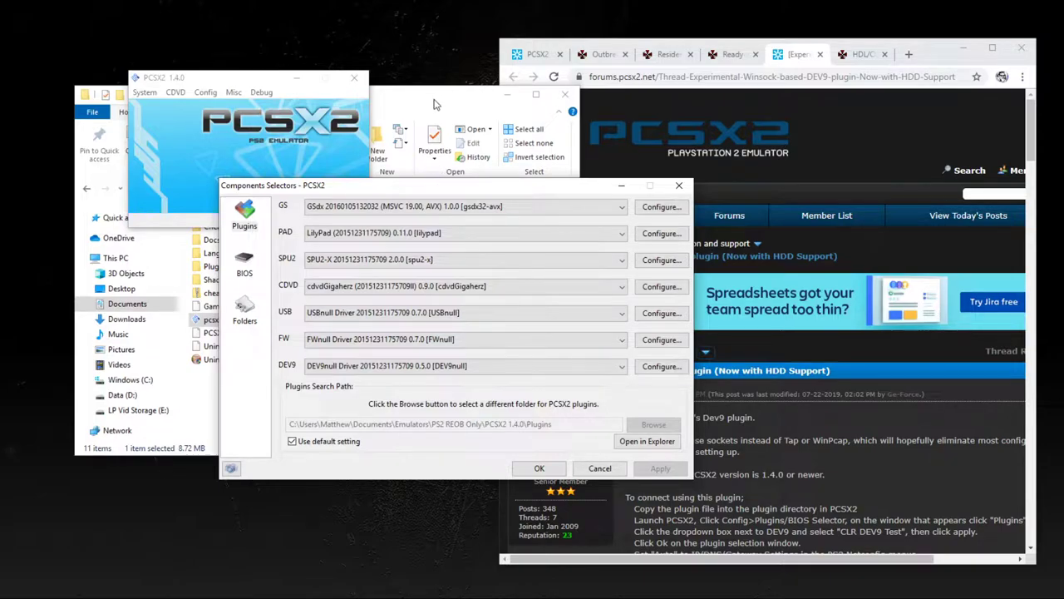
left_click(433, 104)
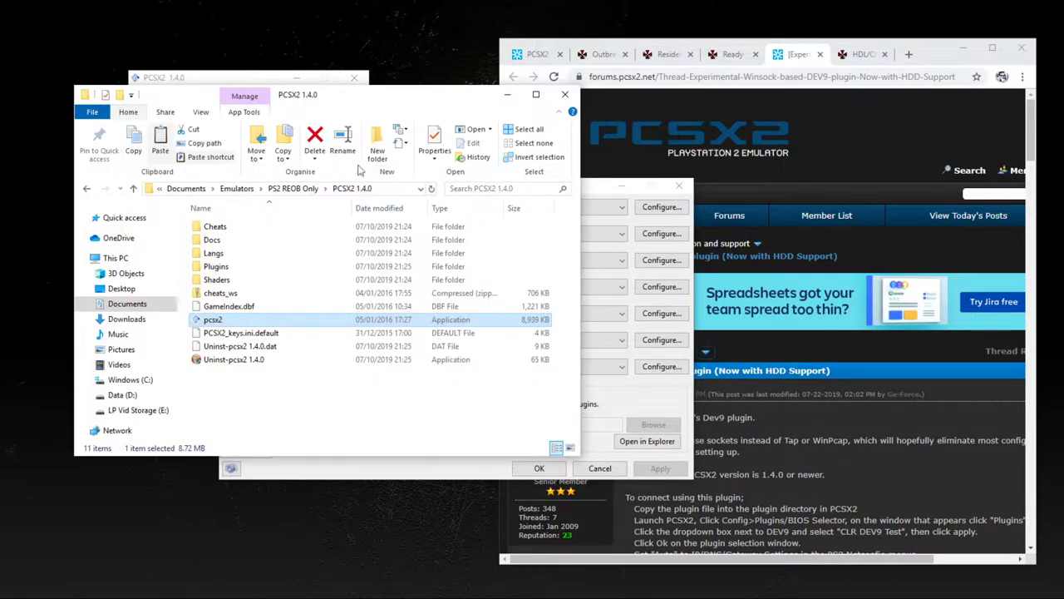
Paste CLR_DEV9.dll into the PCSX2 1.4.0 Plugins folder, bringing it to 16 items
double_click(216, 266)
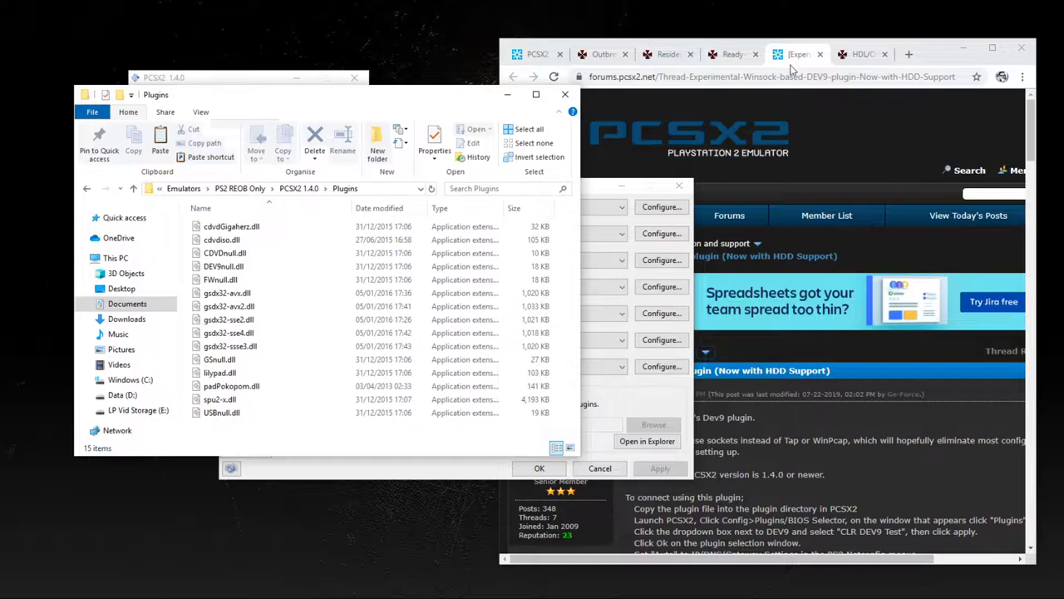
left_click(828, 415)
scroll(828, 416, "up", 1)
scroll(828, 416, "down", 2)
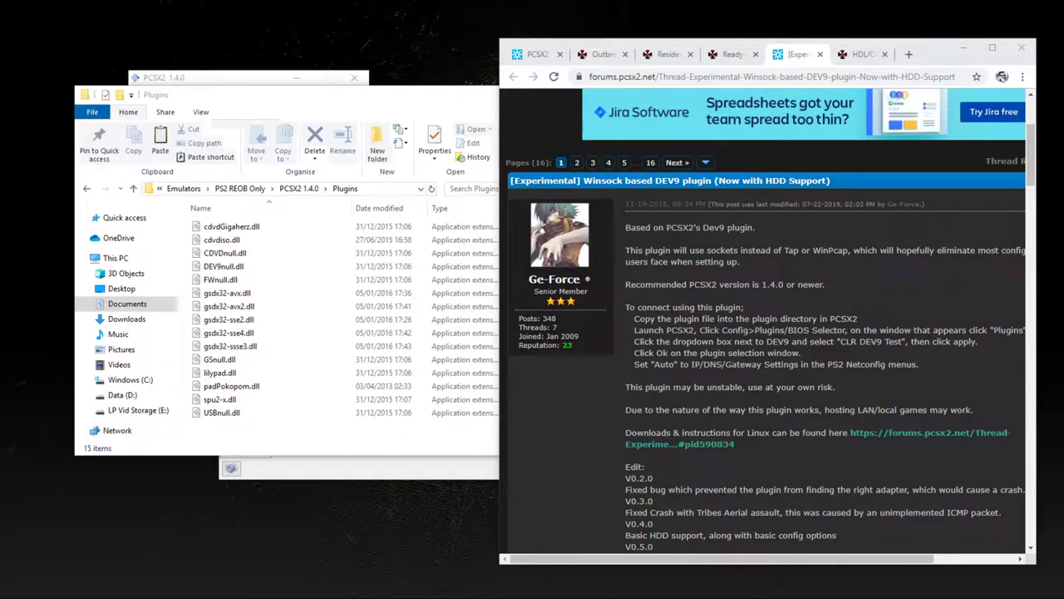
right_click(246, 434)
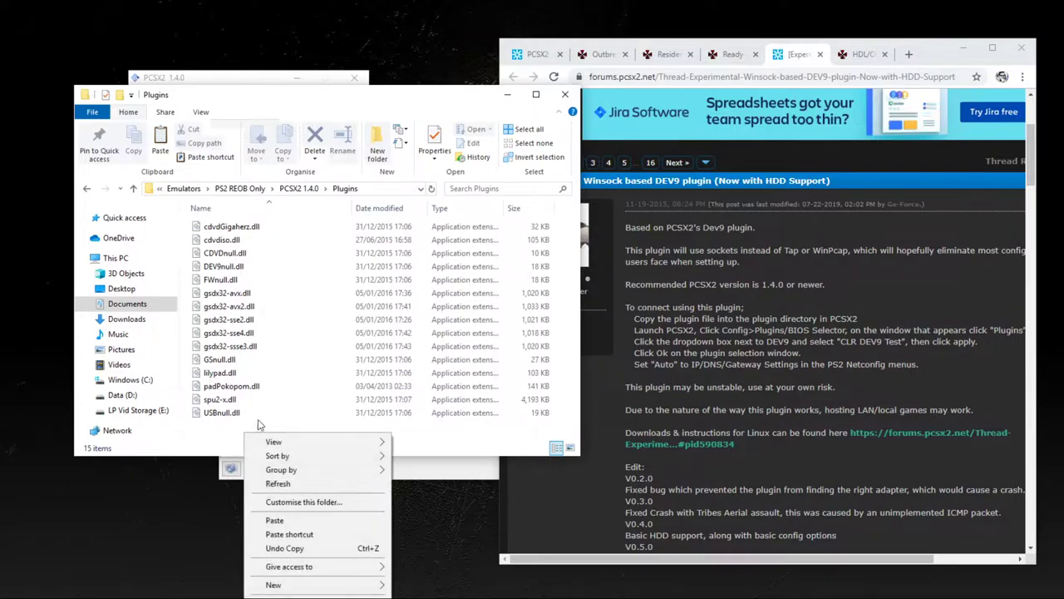
left_click(275, 521)
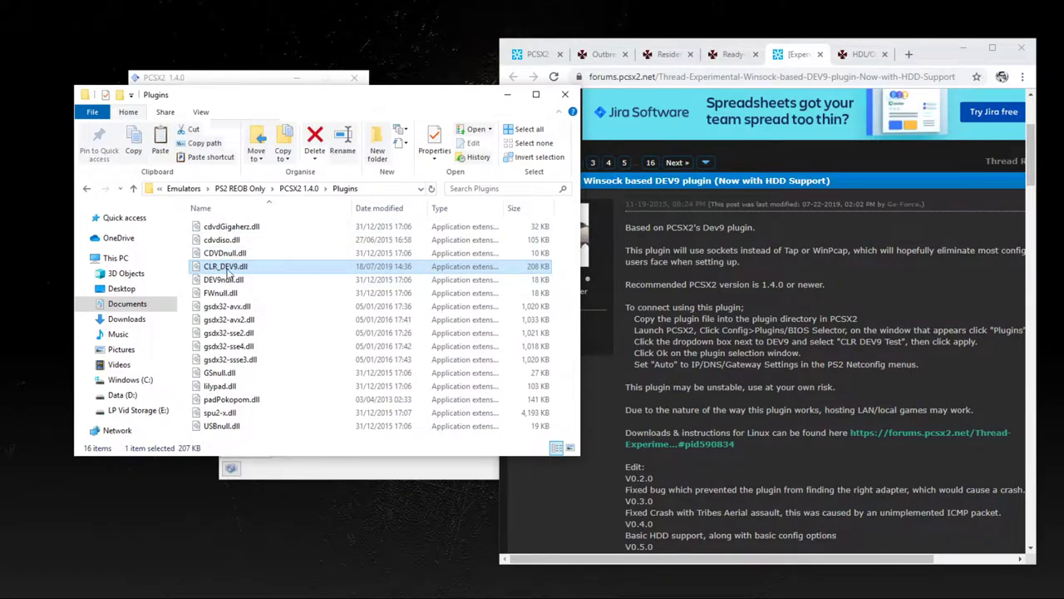
left_click(215, 80)
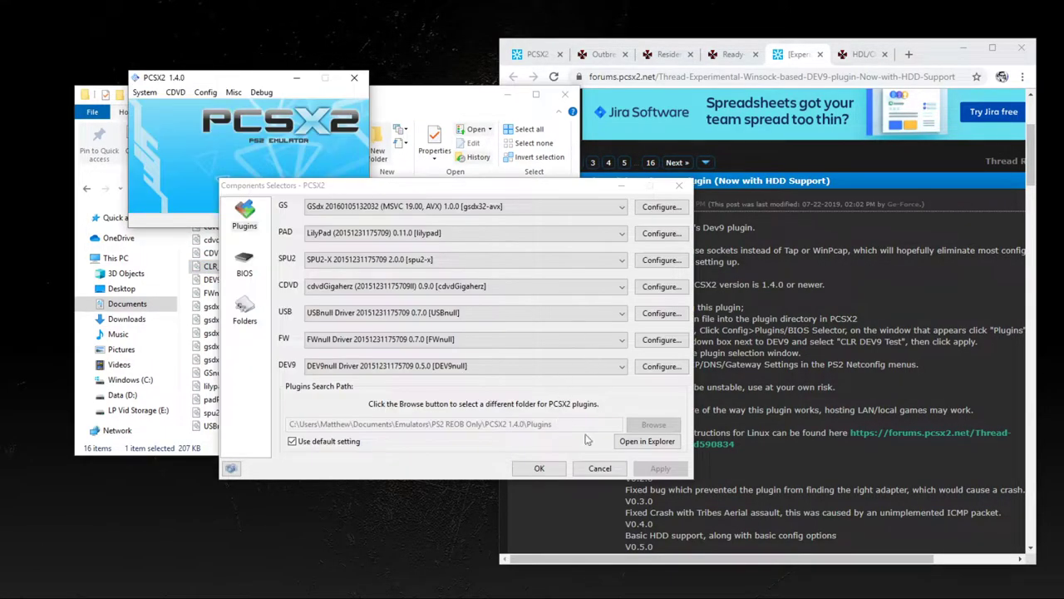
Check the DEV9 plugin settings and choices, then close the plugin selector unchanged
left_click(662, 367)
left_click(525, 375)
left_click(524, 370)
left_click(523, 379)
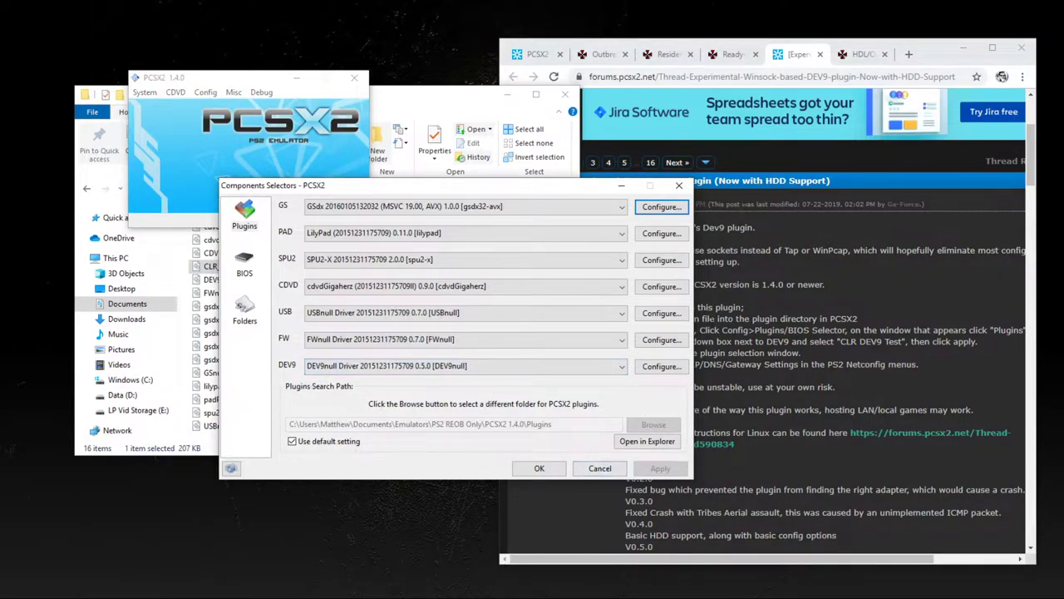
left_click(600, 468)
Reopen the Plugin/BIOS Selector, set DEV9 to CLR DEV9 0.8.6, and apply
left_click(206, 93)
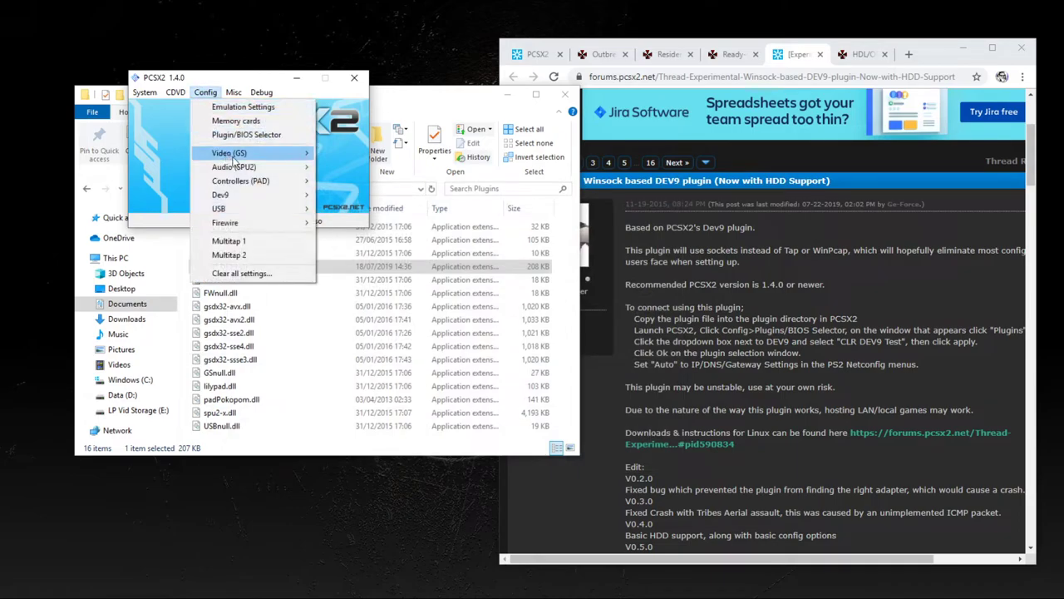
left_click(243, 134)
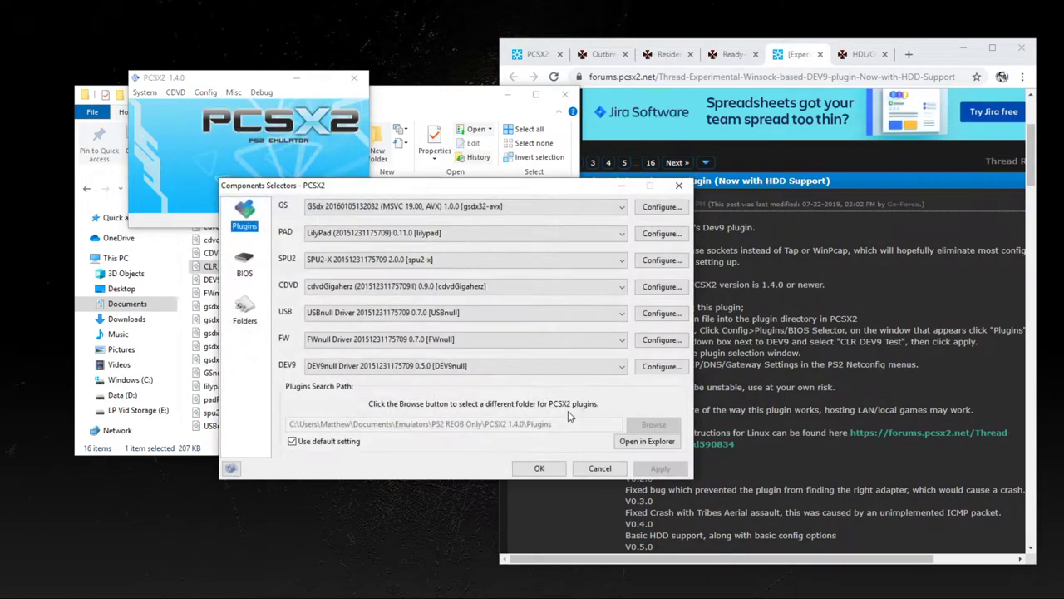
left_click(509, 367)
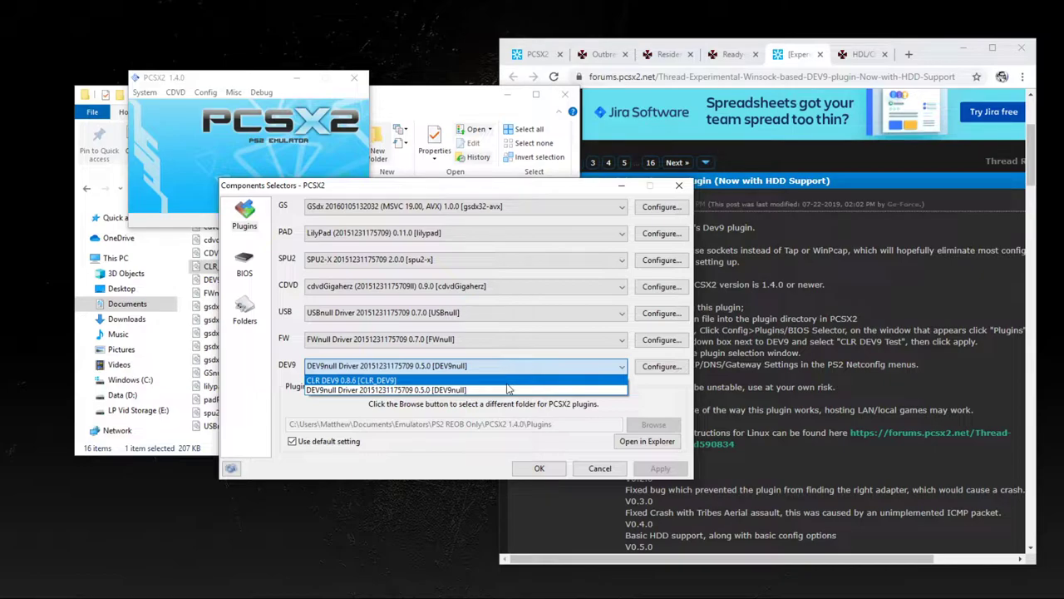
left_click(507, 380)
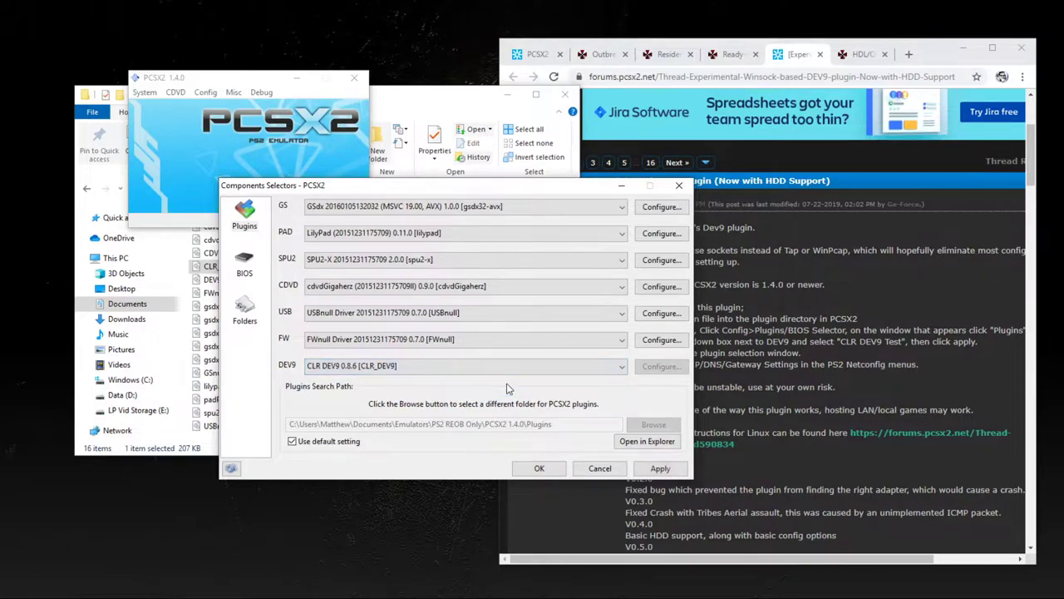
left_click(660, 468)
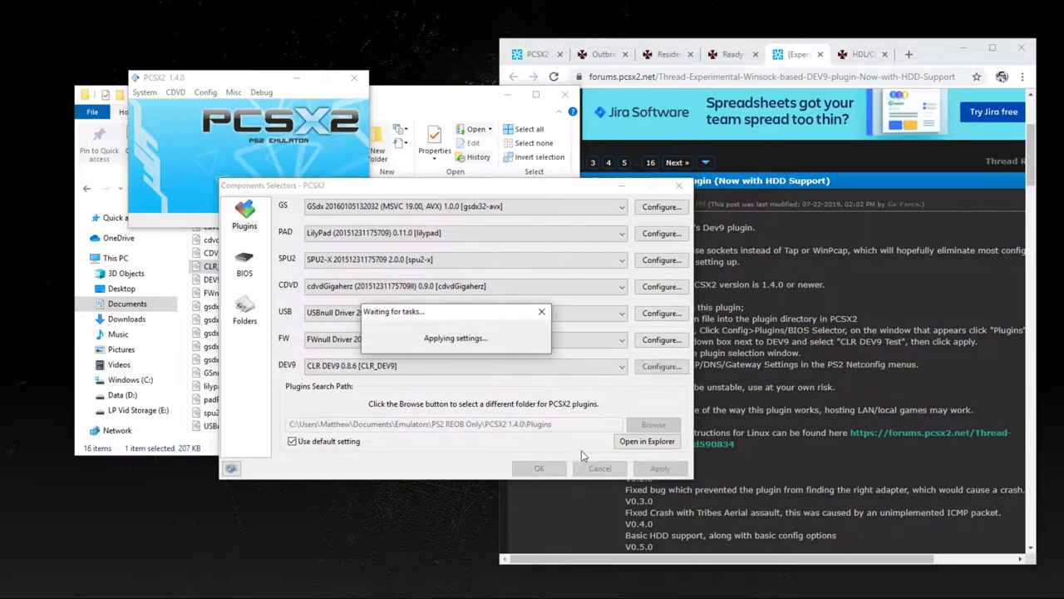